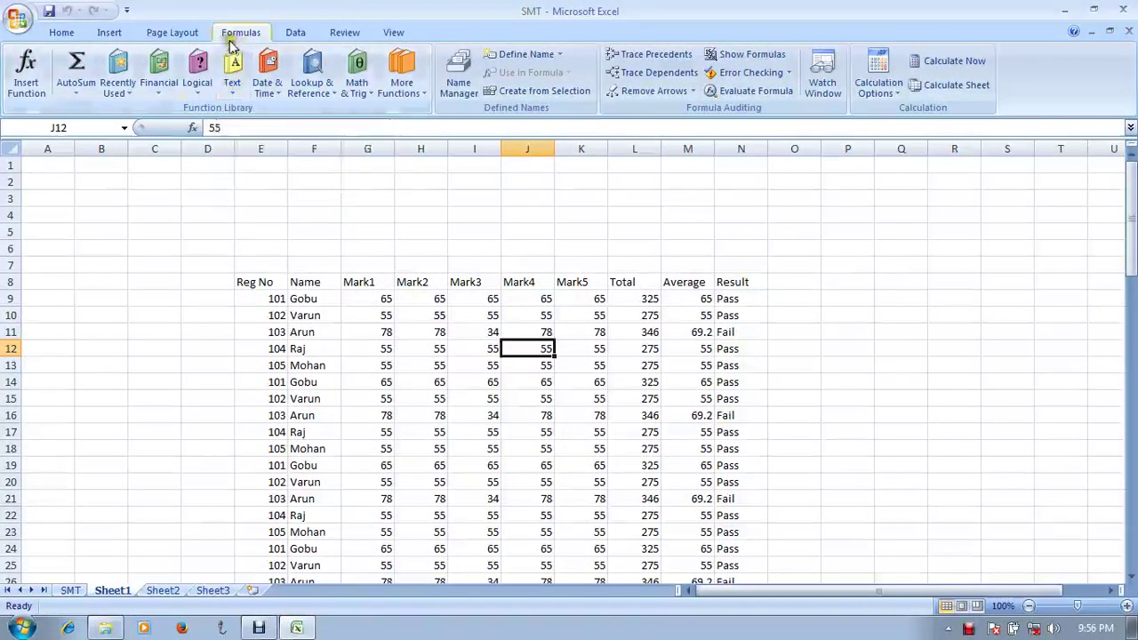
Step: Enter =SUM(G9:K9) in P9 through Insert Function, giving 325
{"action": "left_click", "coordinate": [871, 296]}
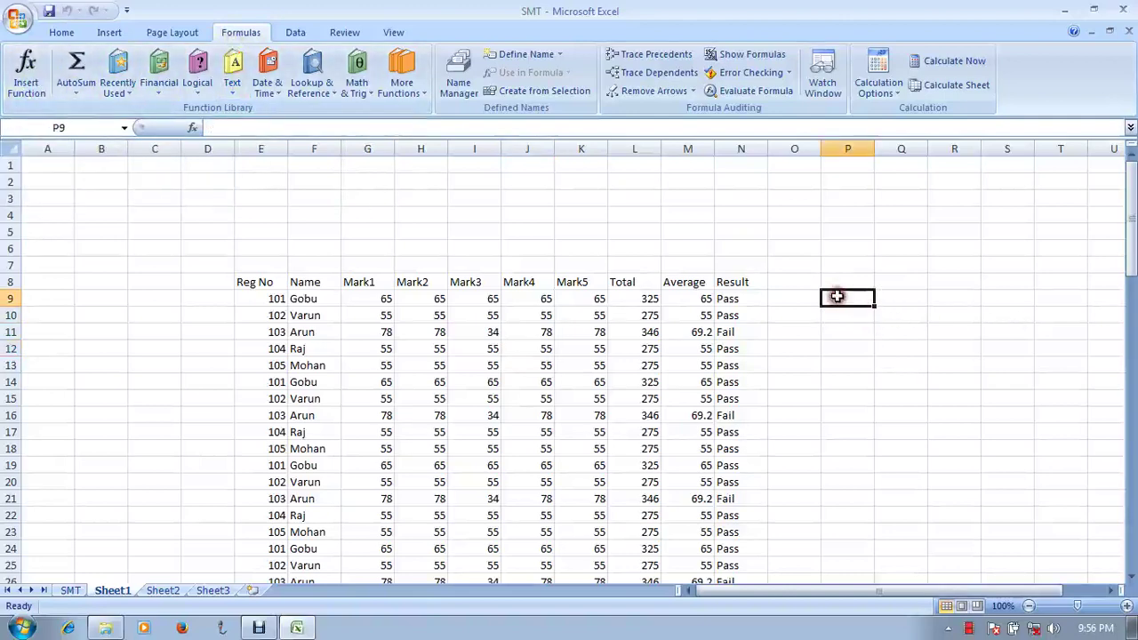
{"action": "left_click", "coordinate": [26, 71]}
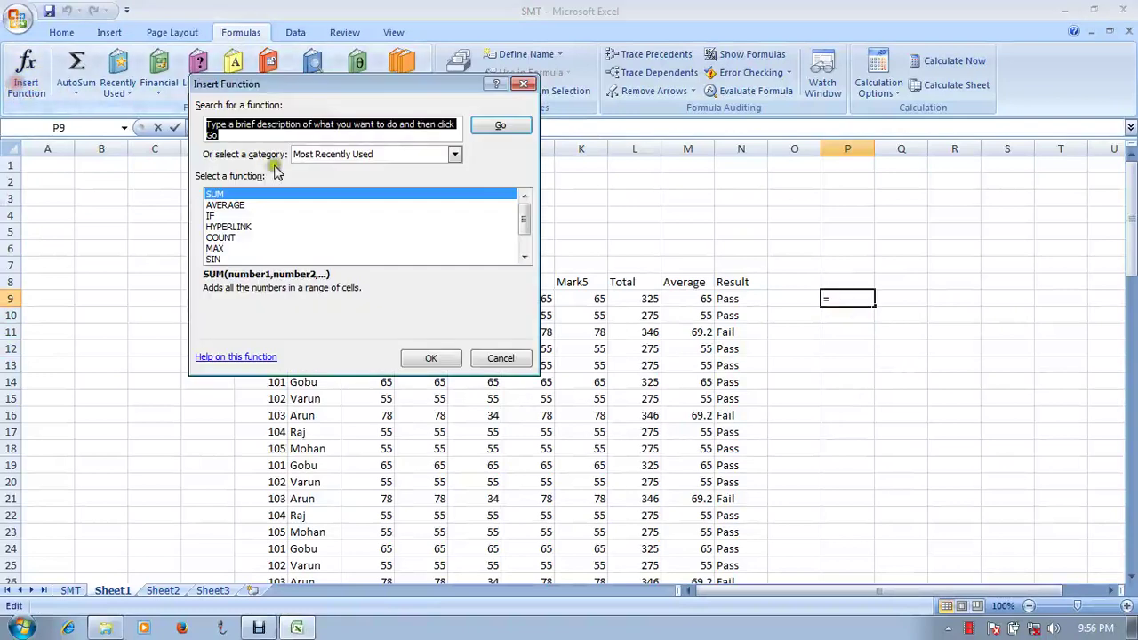
{"action": "left_click", "coordinate": [431, 358]}
{"action": "left_click", "coordinate": [379, 135]}
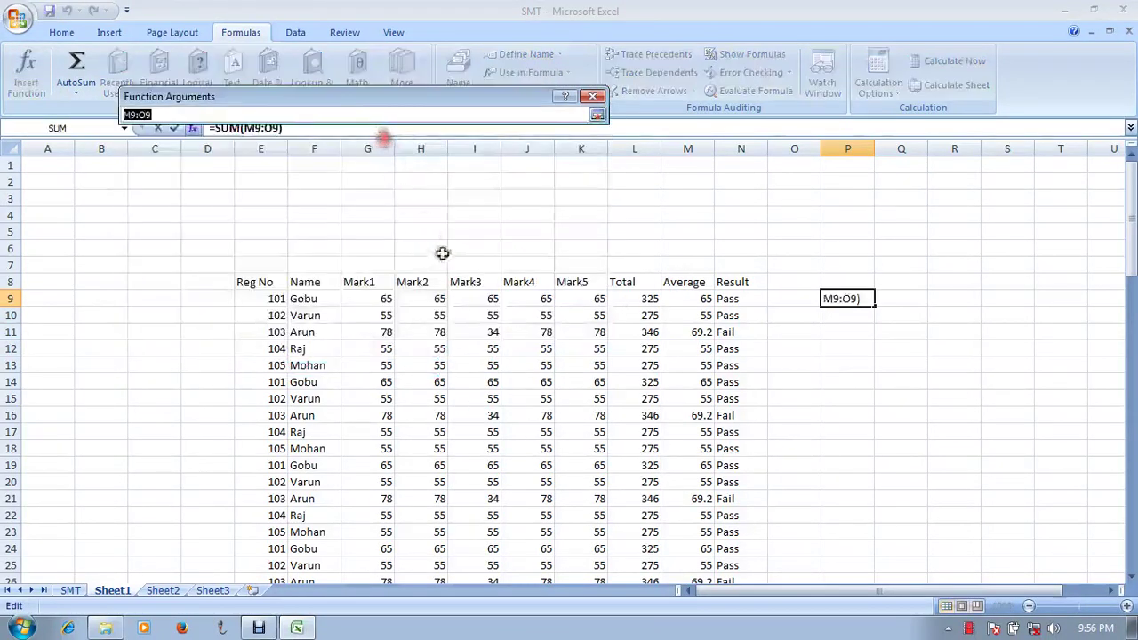
{"action": "left_click_drag", "start_coordinate": [380, 299], "coordinate": [584, 298]}
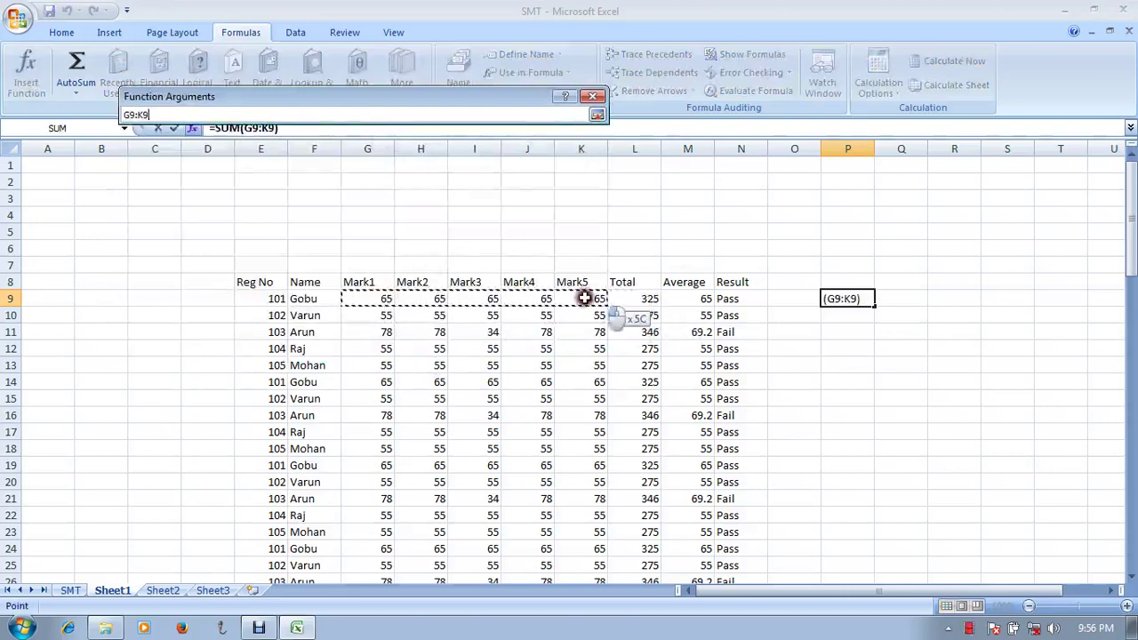
{"action": "left_click", "coordinate": [596, 115]}
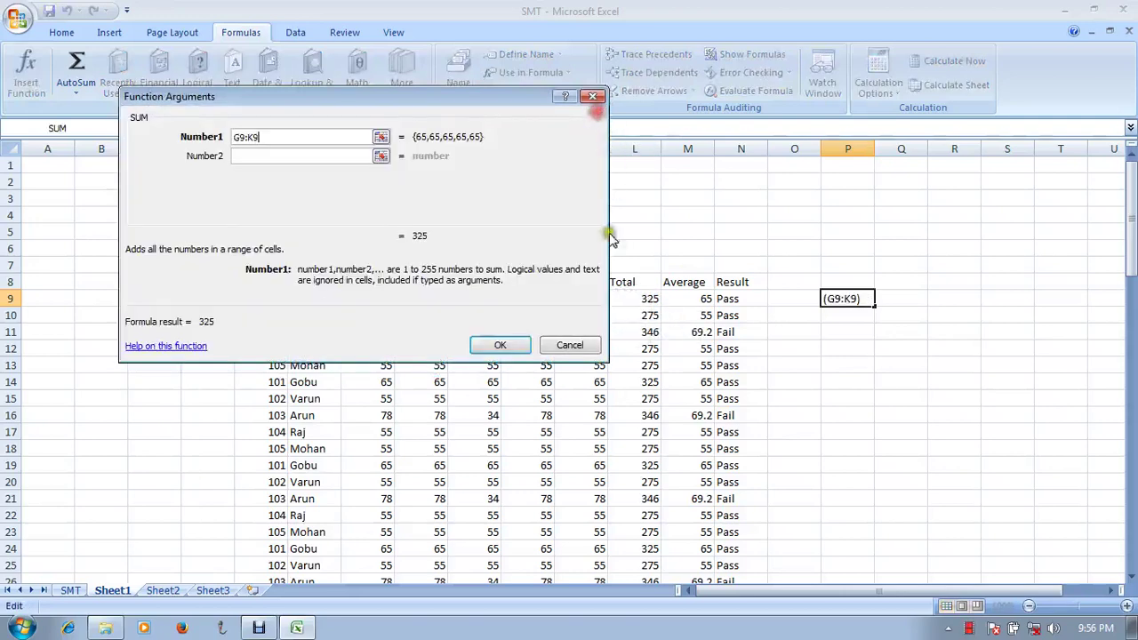
{"action": "left_click", "coordinate": [499, 345]}
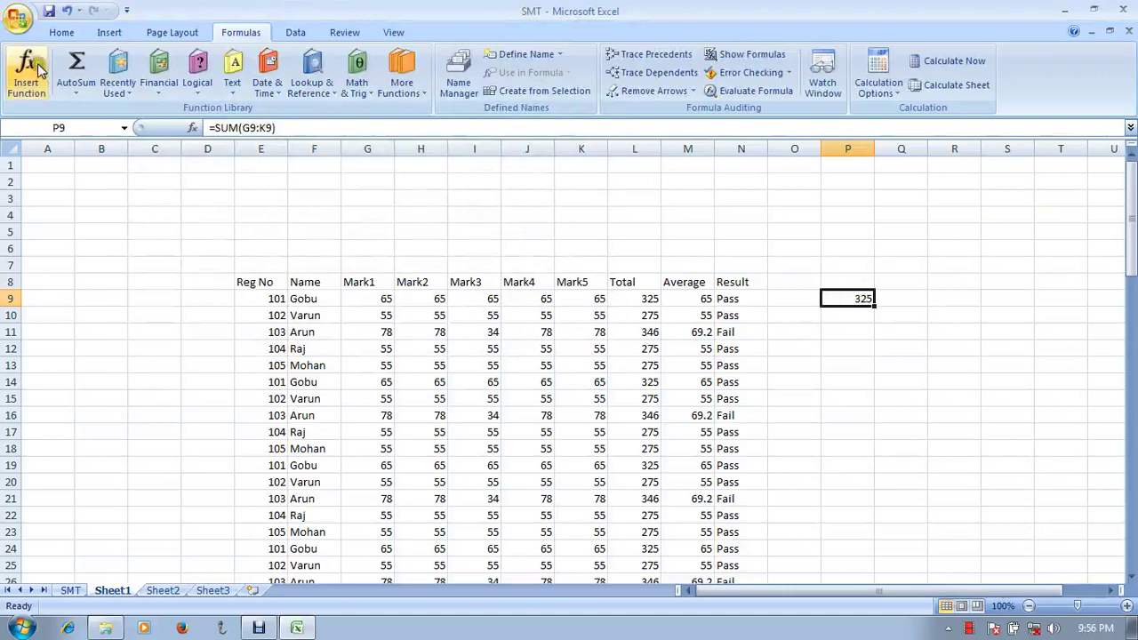
Step: Browse the AutoSum, Recently Used and Text function lists
{"action": "left_click", "coordinate": [98, 101]}
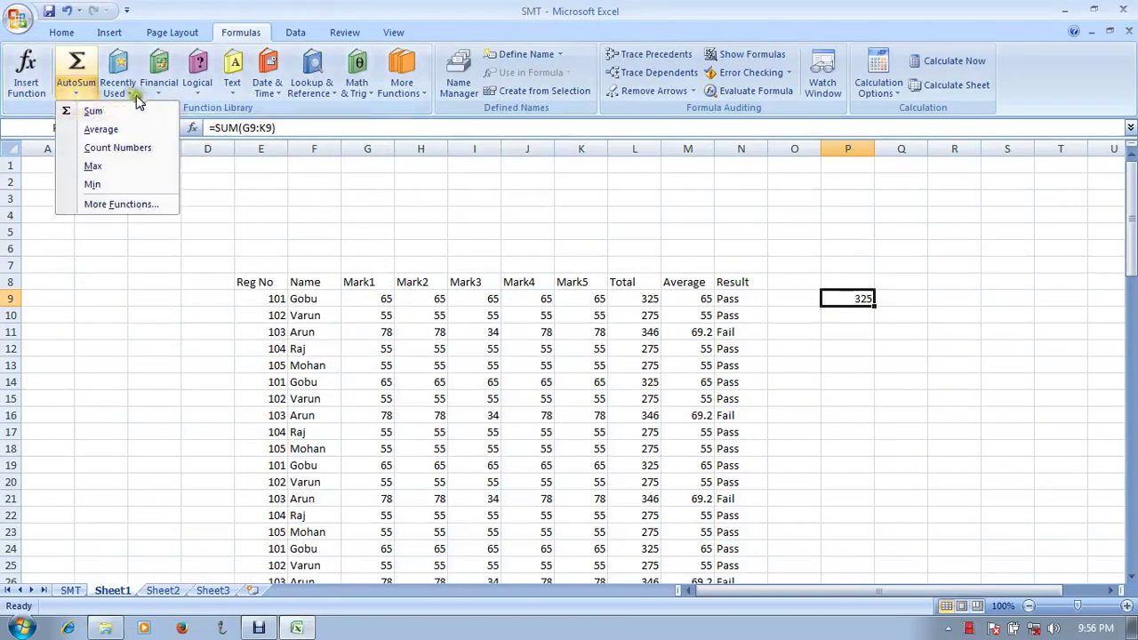
{"action": "left_click", "coordinate": [133, 96]}
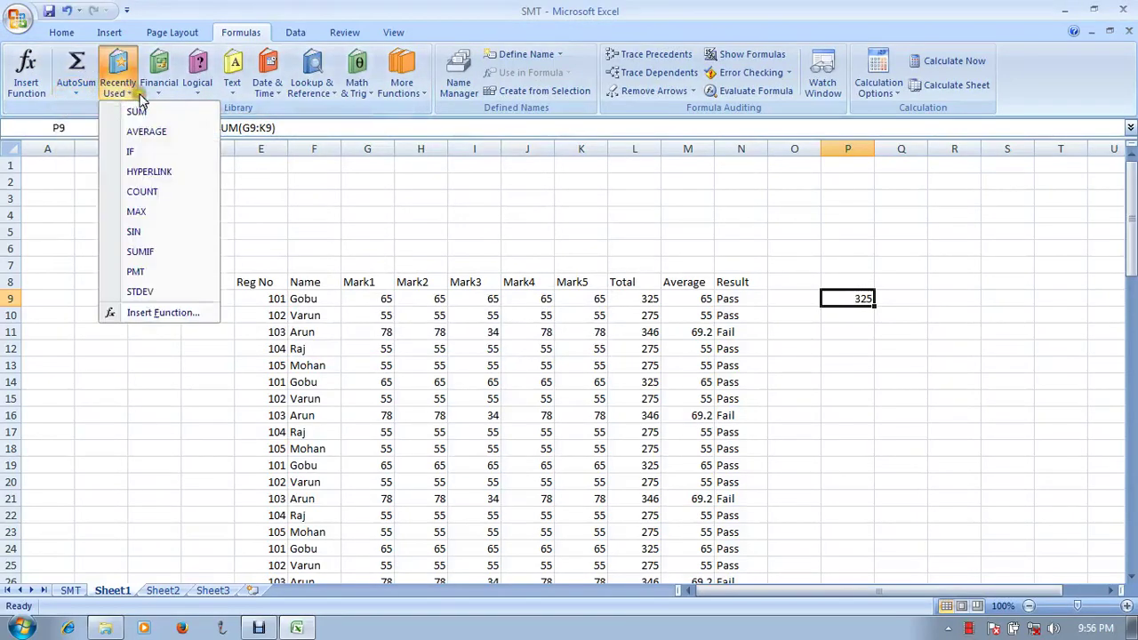
{"action": "left_click", "coordinate": [234, 89]}
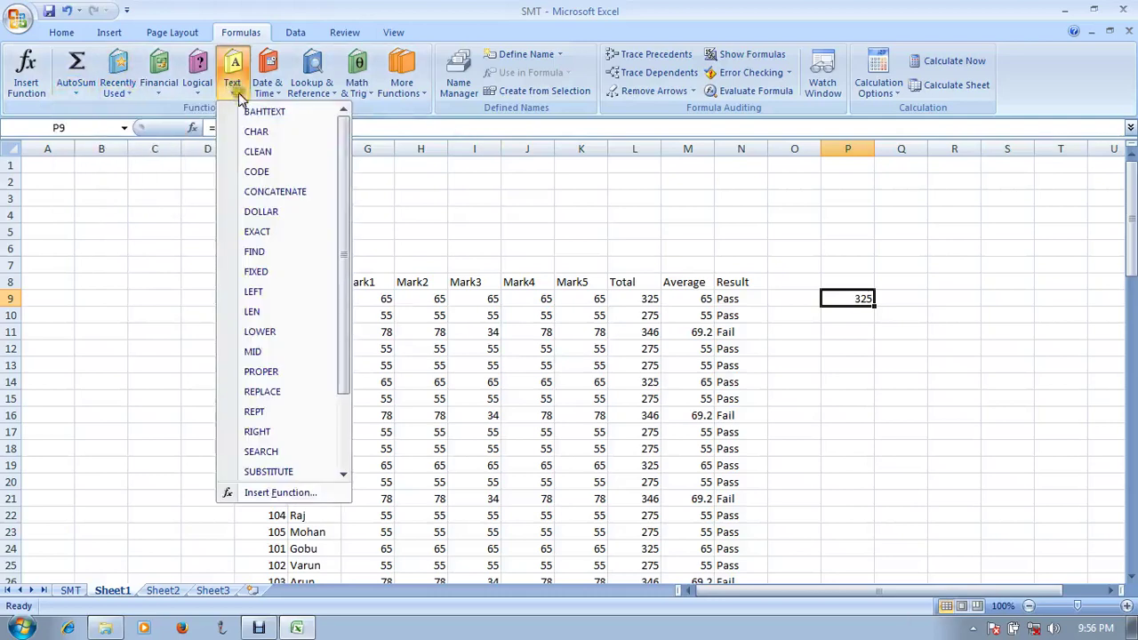
{"action": "scroll", "coordinate": [302, 252], "scroll_direction": "down", "scroll_amount": 2}
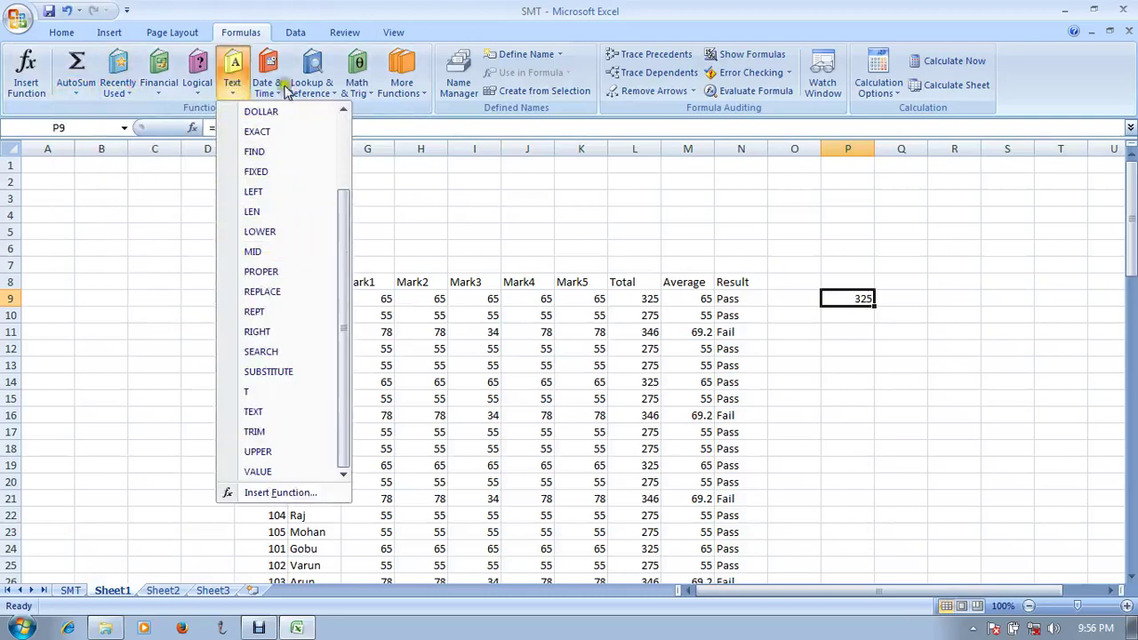
Step: Append LOWER(F9) to P9's formula, turning its result into #VALUE!
{"action": "left_click", "coordinate": [298, 229]}
{"action": "left_click", "coordinate": [409, 178]}
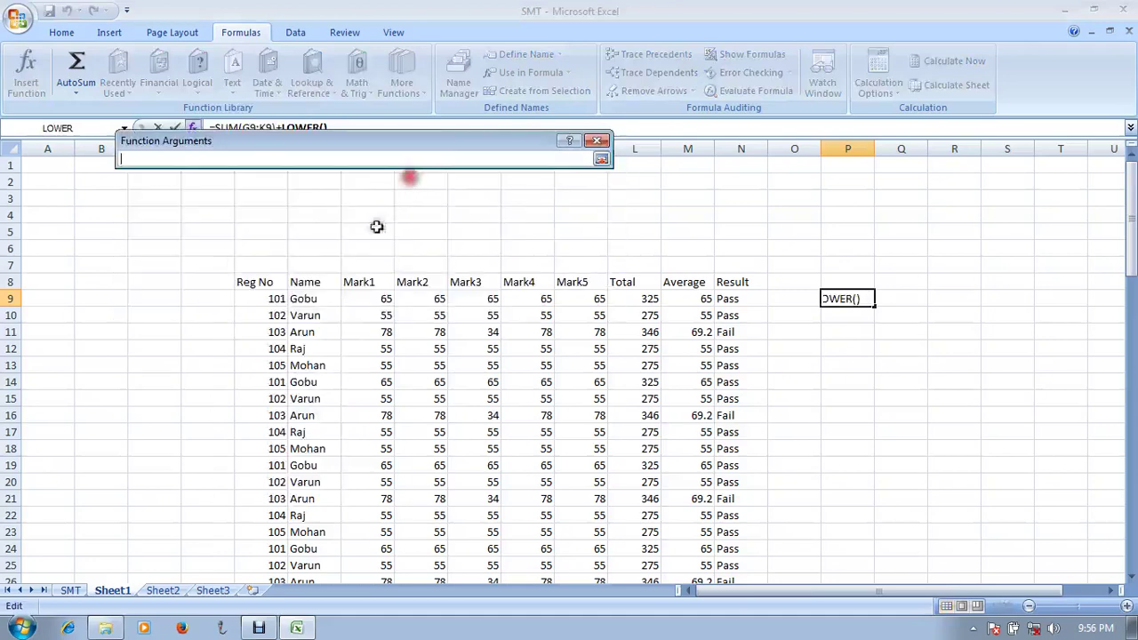
{"action": "left_click", "coordinate": [307, 299]}
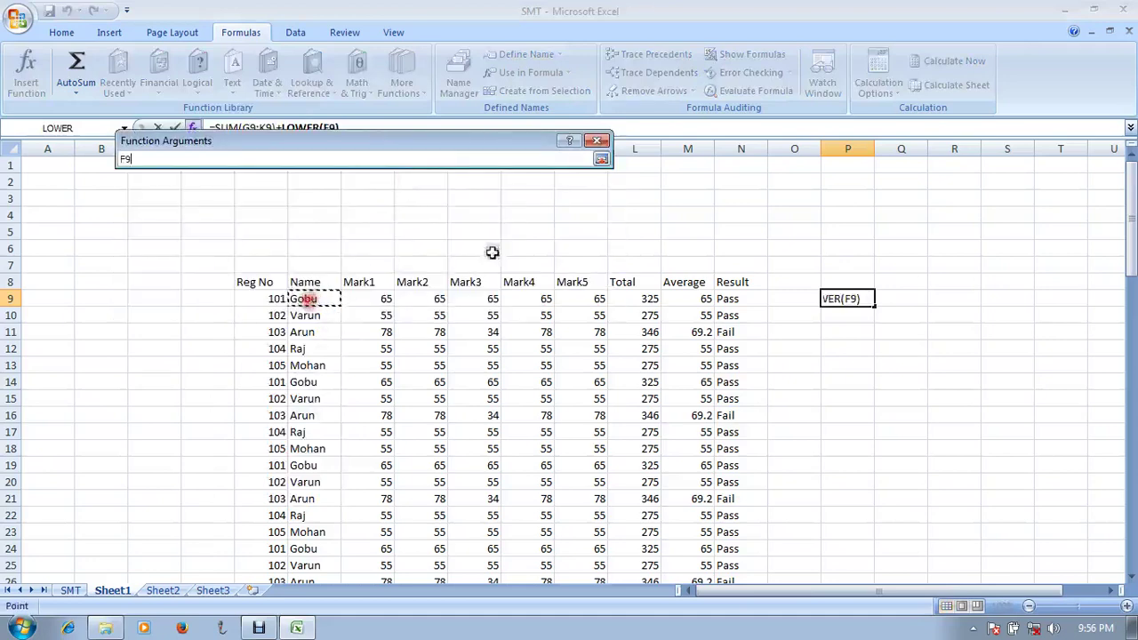
{"action": "left_click", "coordinate": [601, 161]}
{"action": "left_click", "coordinate": [500, 301]}
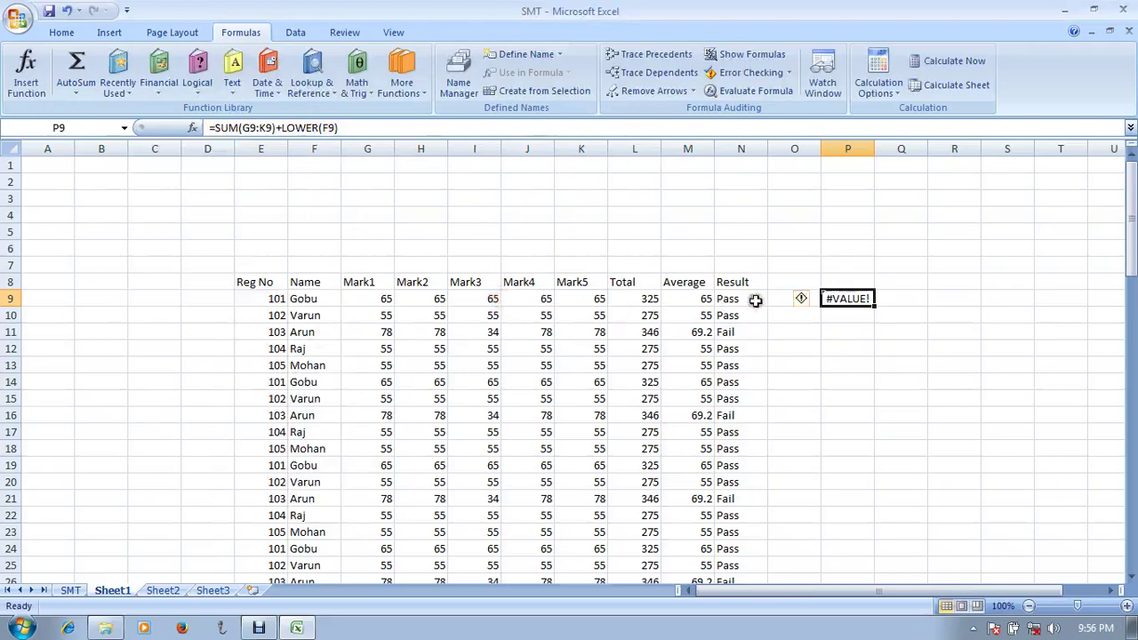
{"action": "left_click", "coordinate": [849, 318]}
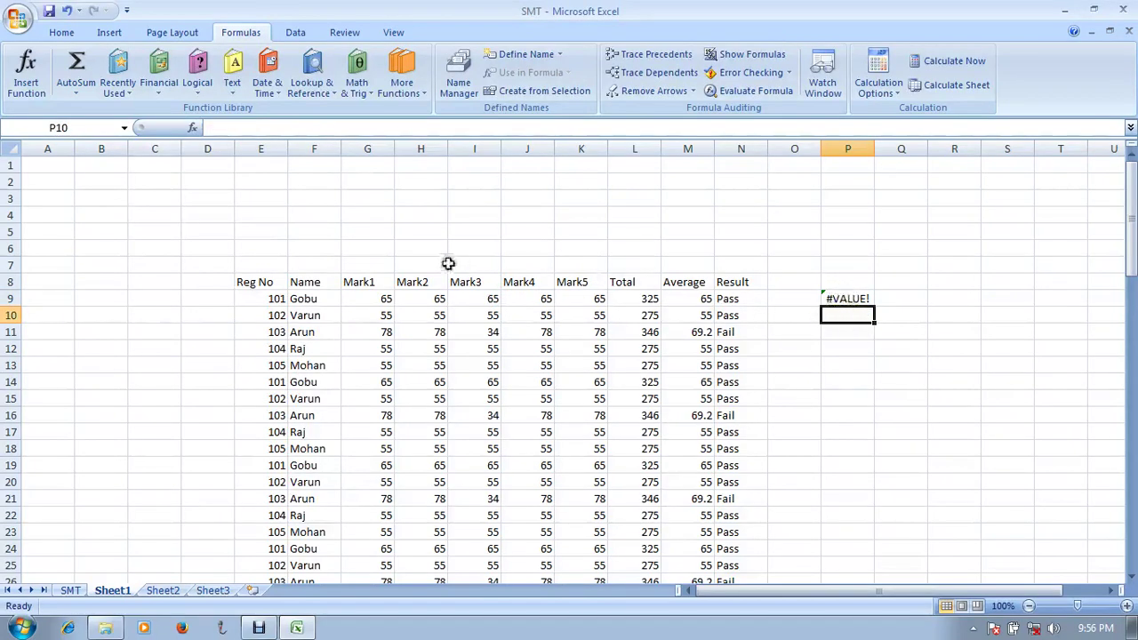
Step: Enter =LOWER(F9) in P10 so it shows the first student's name in lowercase
{"action": "left_click", "coordinate": [232, 89]}
{"action": "scroll", "coordinate": [257, 222], "scroll_direction": "down", "scroll_amount": 2}
{"action": "left_click", "coordinate": [284, 231]}
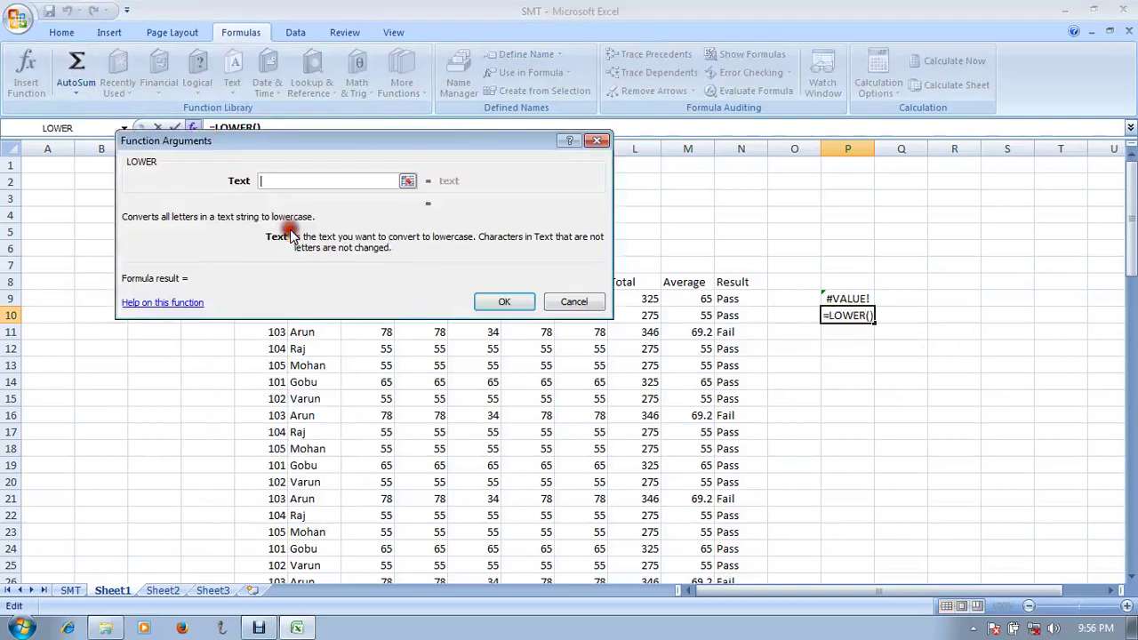
{"action": "left_click", "coordinate": [407, 181]}
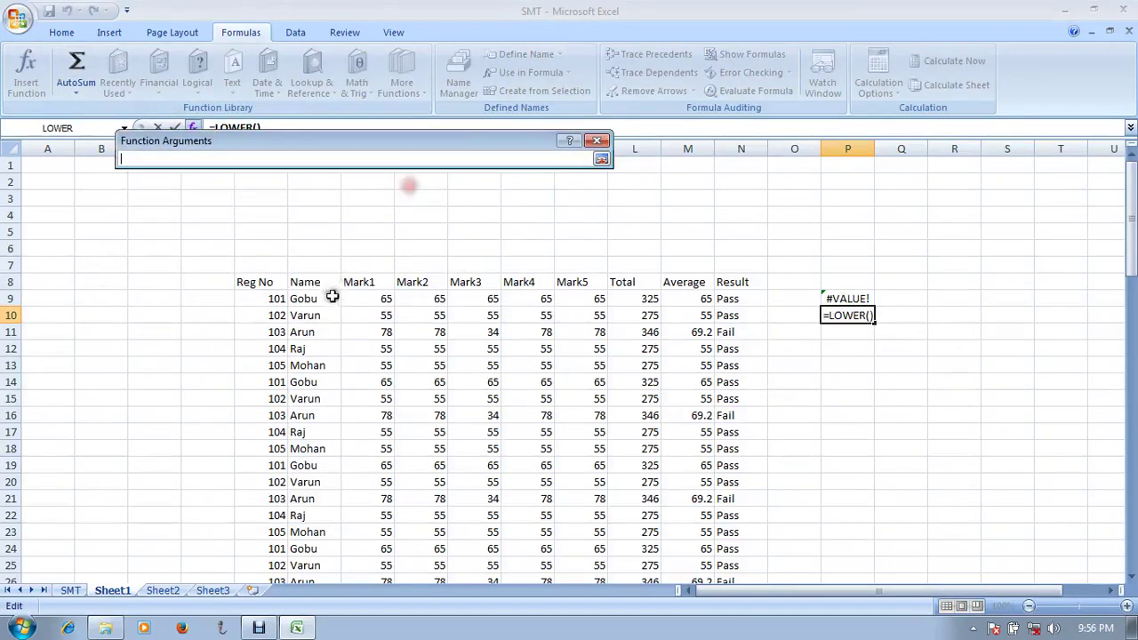
{"action": "left_click", "coordinate": [316, 298]}
{"action": "left_click", "coordinate": [601, 158]}
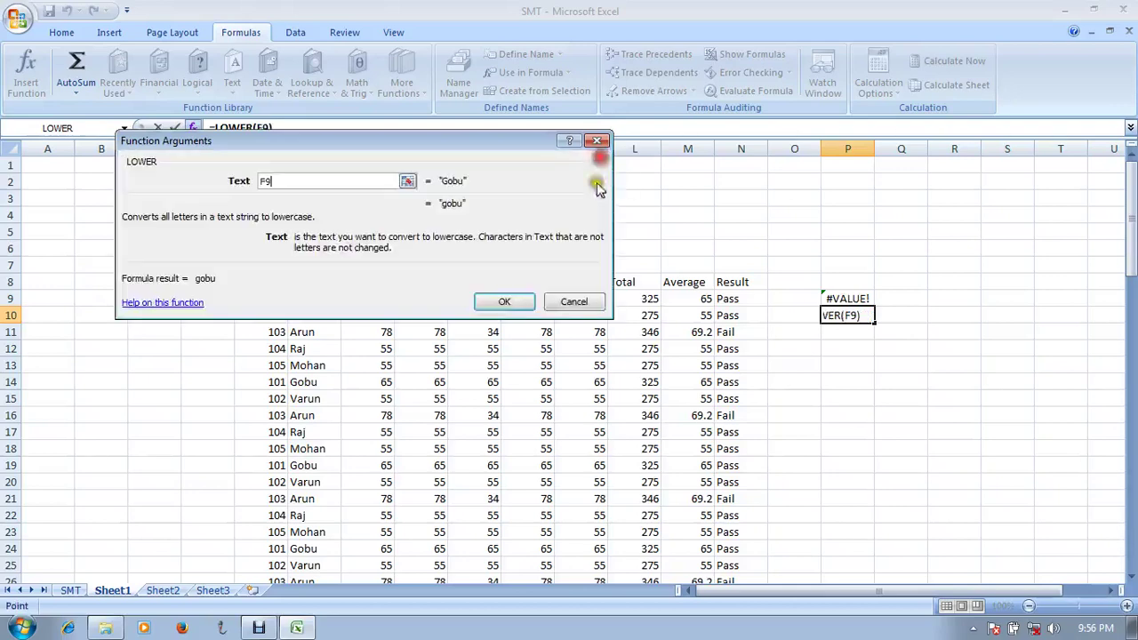
{"action": "left_click", "coordinate": [509, 297]}
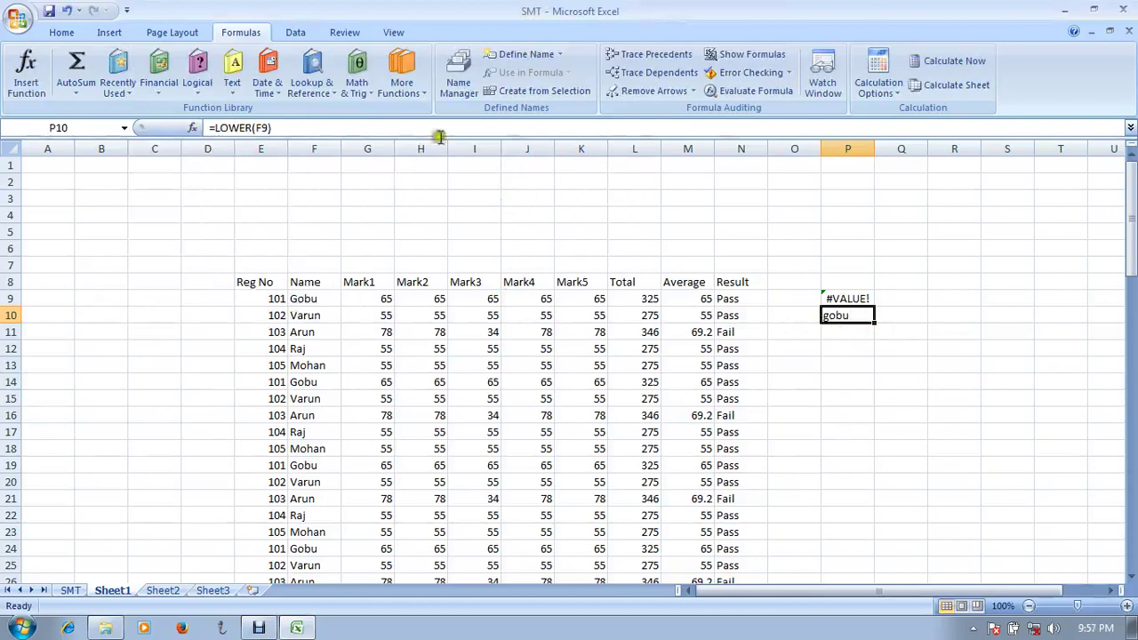
{"action": "left_click", "coordinate": [311, 89]}
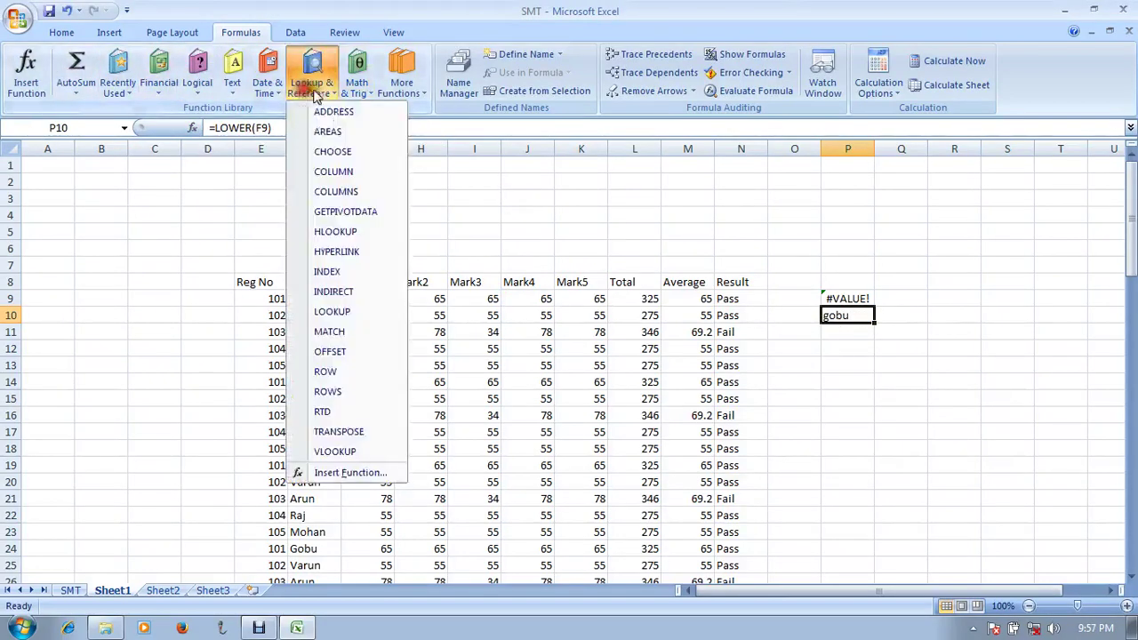
{"action": "left_click", "coordinate": [356, 89]}
{"action": "left_click", "coordinate": [413, 94]}
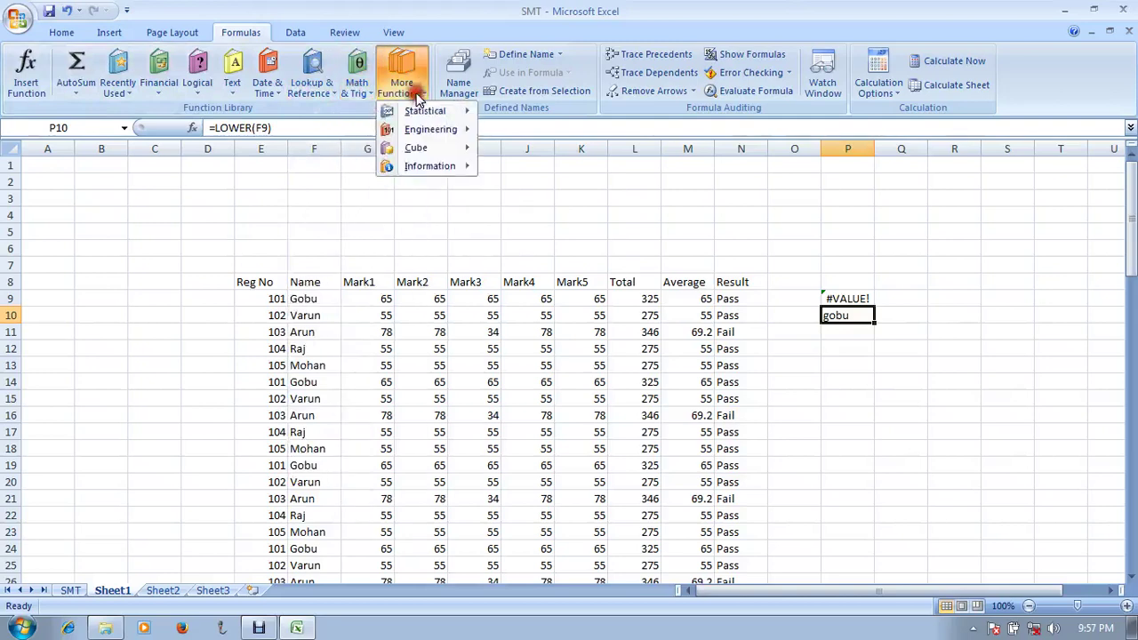
{"action": "left_click", "coordinate": [311, 89]}
{"action": "left_click", "coordinate": [268, 89]}
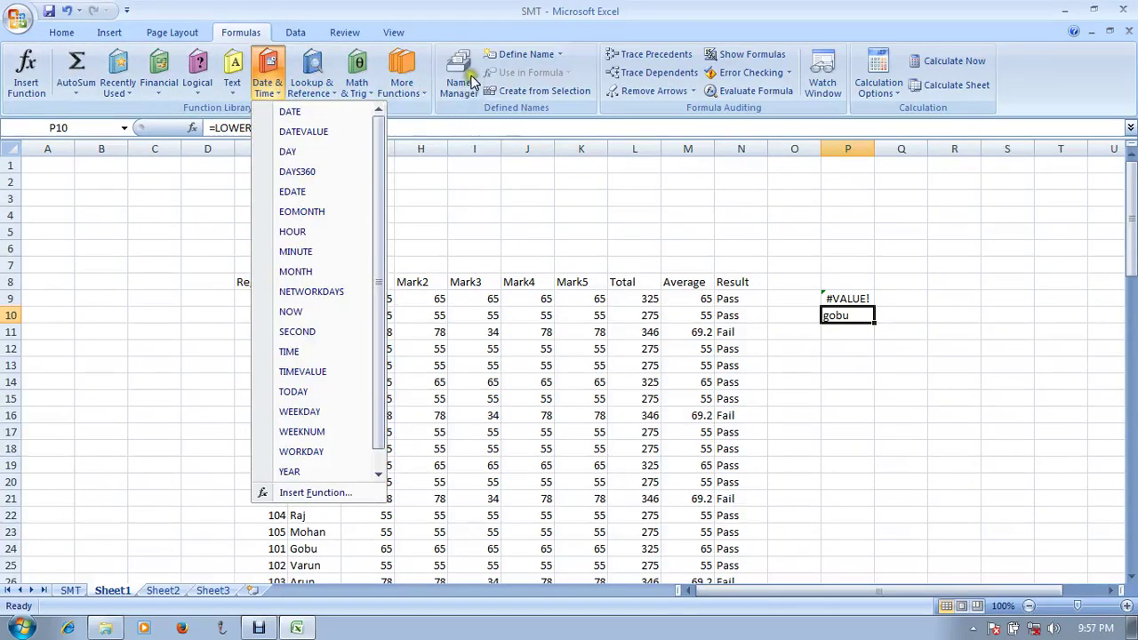
{"action": "left_click", "coordinate": [464, 170]}
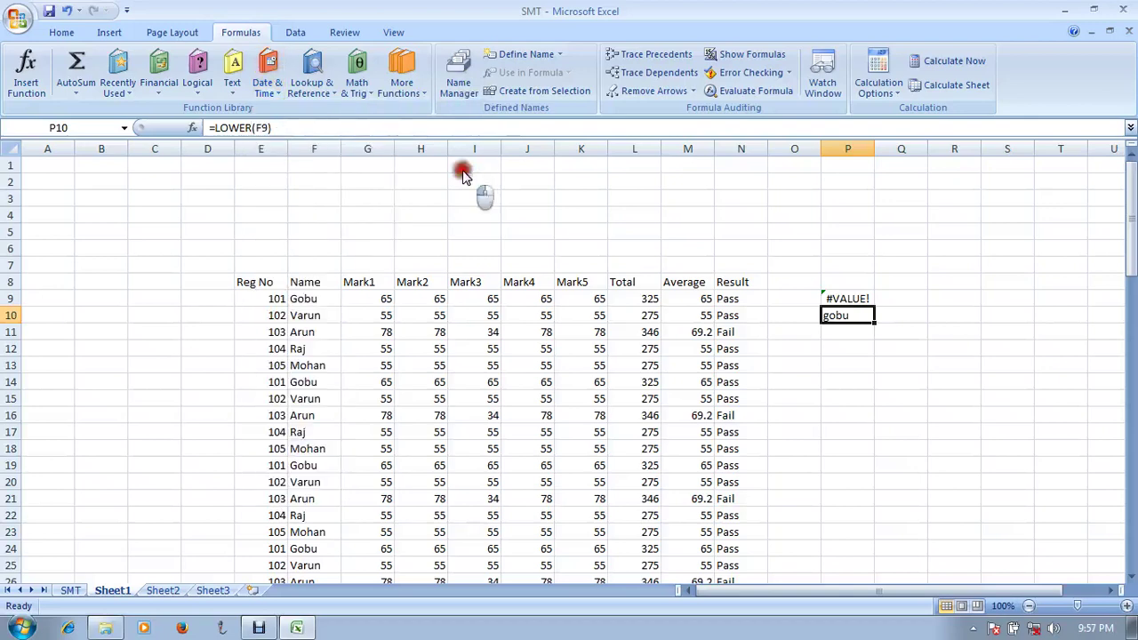
{"action": "left_click", "coordinate": [371, 281]}
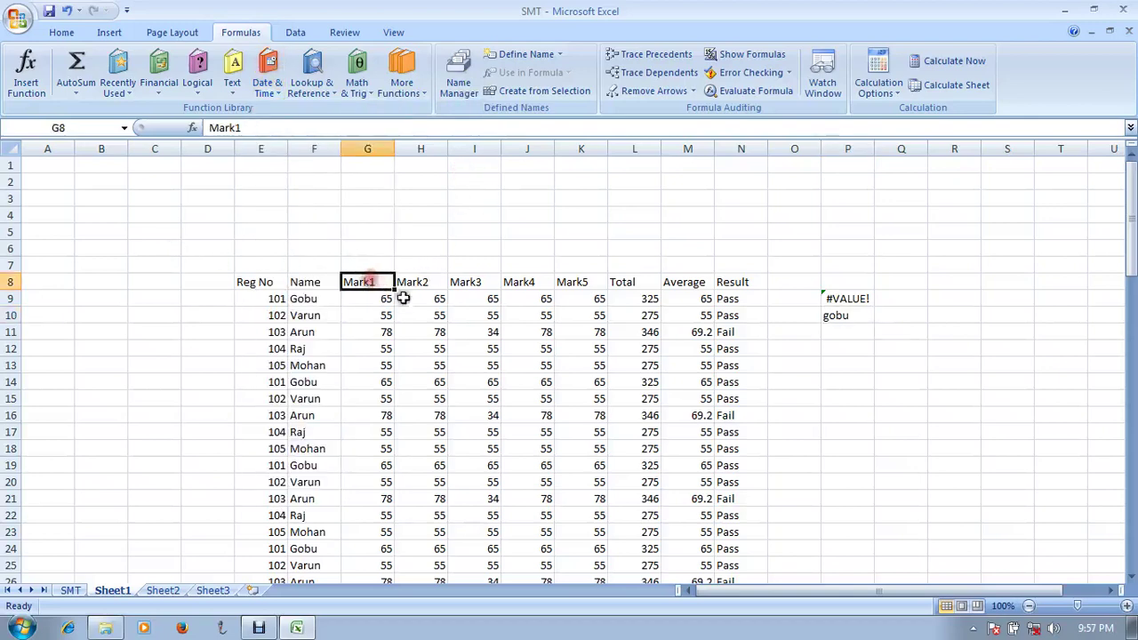
{"action": "left_click", "coordinate": [633, 281]}
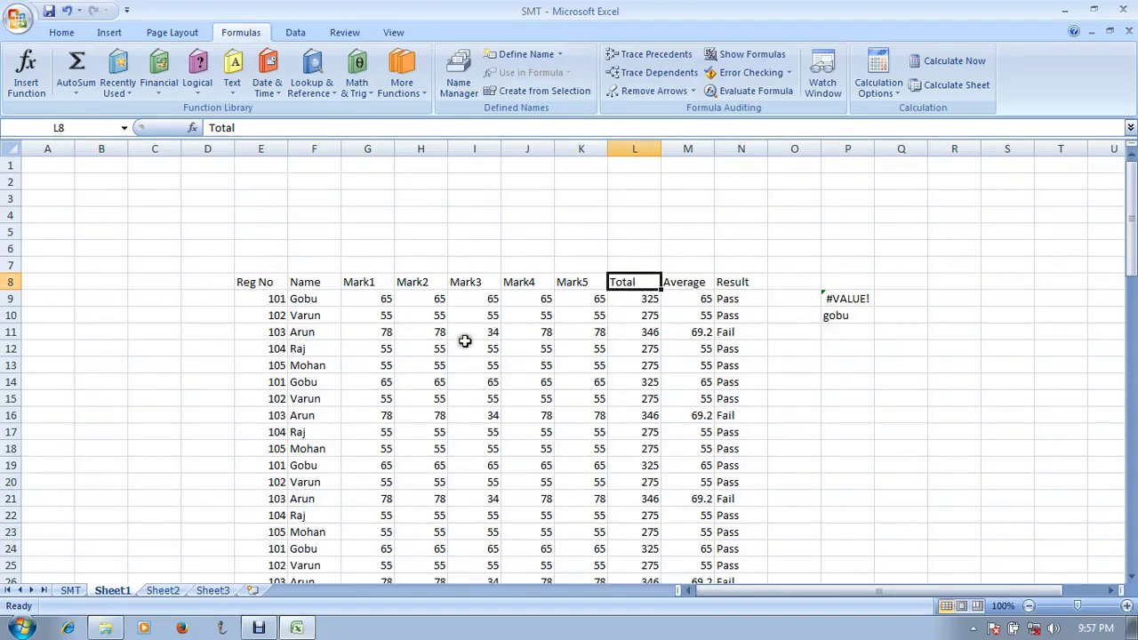
Step: Name E8:N15 'RegNo' with Sheet1 scope after the name A123 is rejected as invalid
{"action": "left_click_drag", "start_coordinate": [256, 282], "coordinate": [720, 391]}
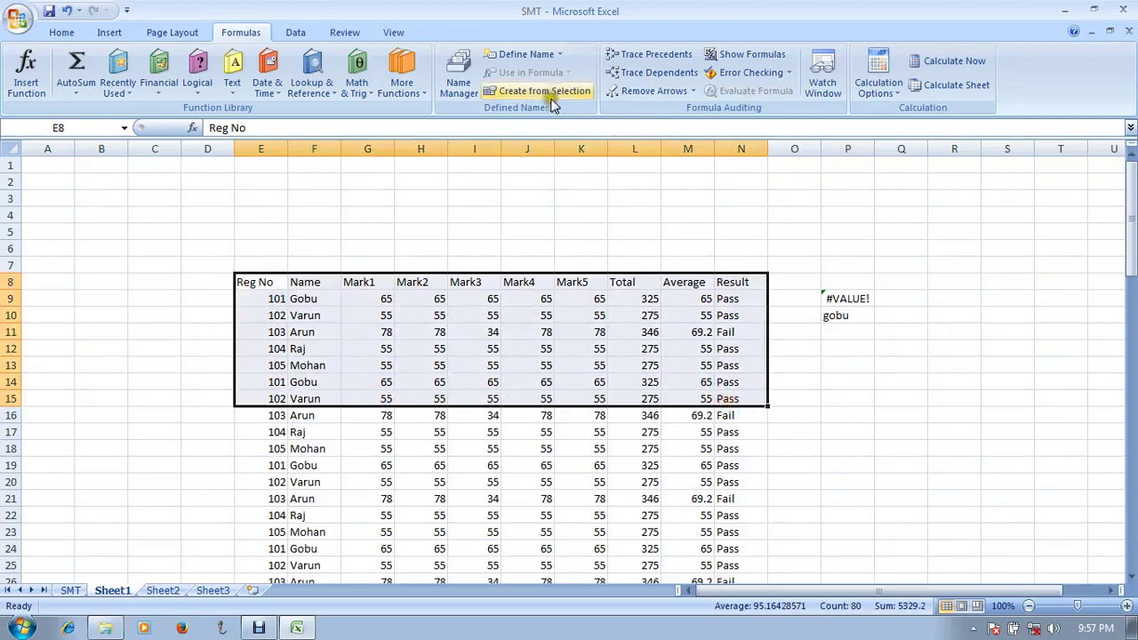
{"action": "left_click", "coordinate": [529, 54]}
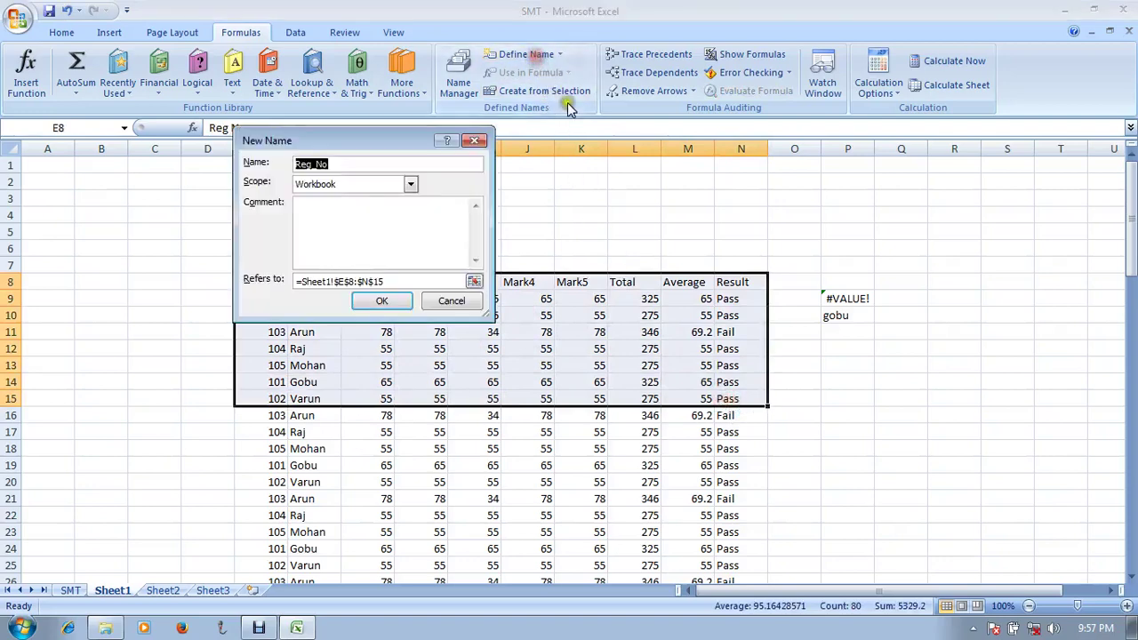
{"action": "left_click", "coordinate": [410, 184]}
{"action": "left_click", "coordinate": [385, 210]}
{"action": "left_click", "coordinate": [354, 163]}
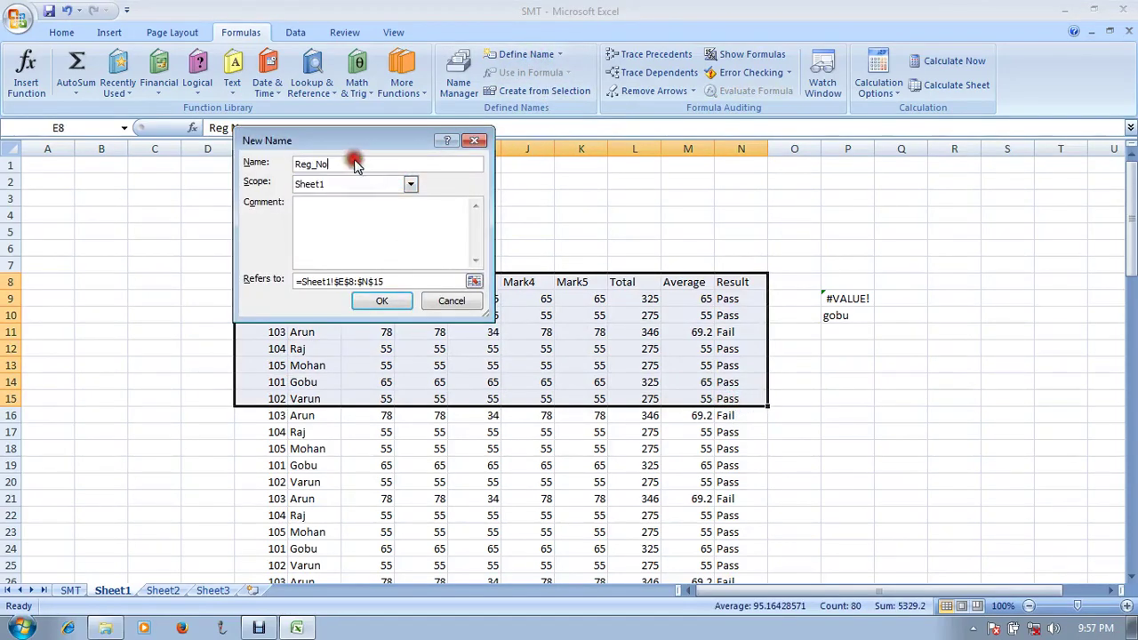
{"action": "left_click_drag", "start_coordinate": [354, 164], "coordinate": [259, 166]}
{"action": "left_click", "coordinate": [381, 301]}
{"action": "left_click", "coordinate": [570, 377]}
{"action": "key", "text": "Return"}
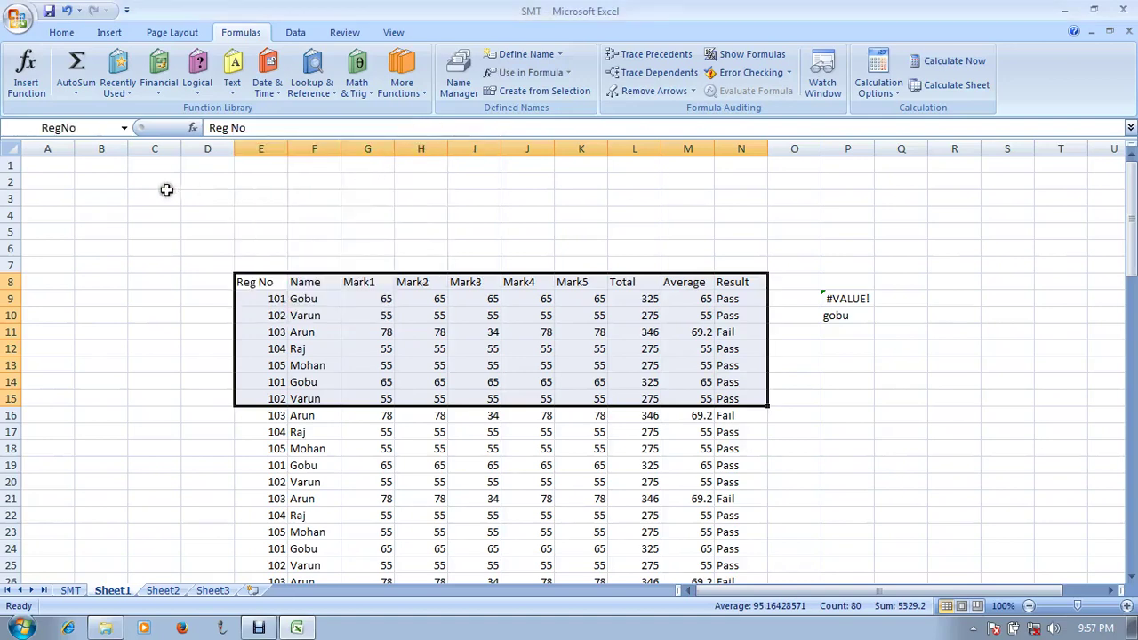
Step: Cancel naming cell M4, then review RegNo's definition in the Name Manager
{"action": "left_click", "coordinate": [674, 218]}
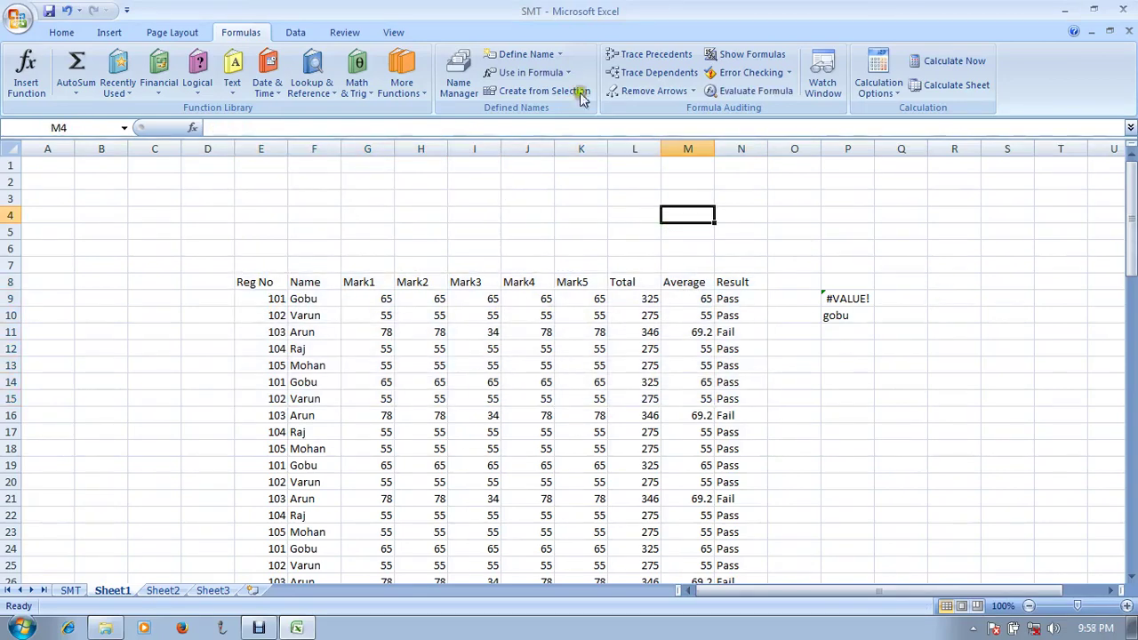
{"action": "left_click", "coordinate": [522, 54]}
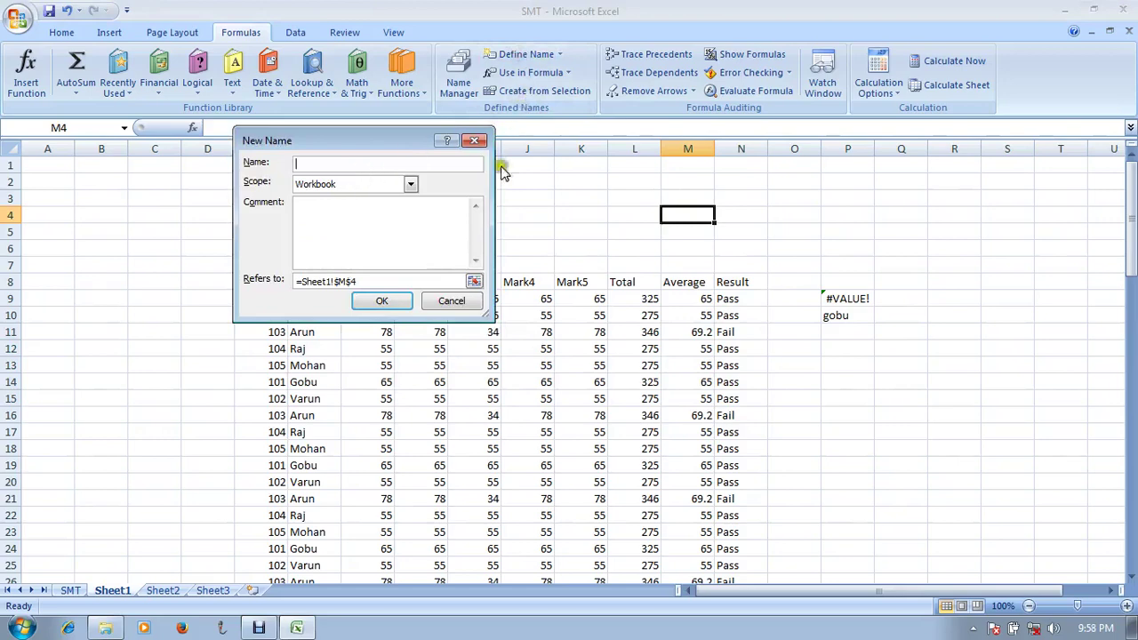
{"action": "left_click", "coordinate": [474, 140]}
{"action": "left_click", "coordinate": [468, 89]}
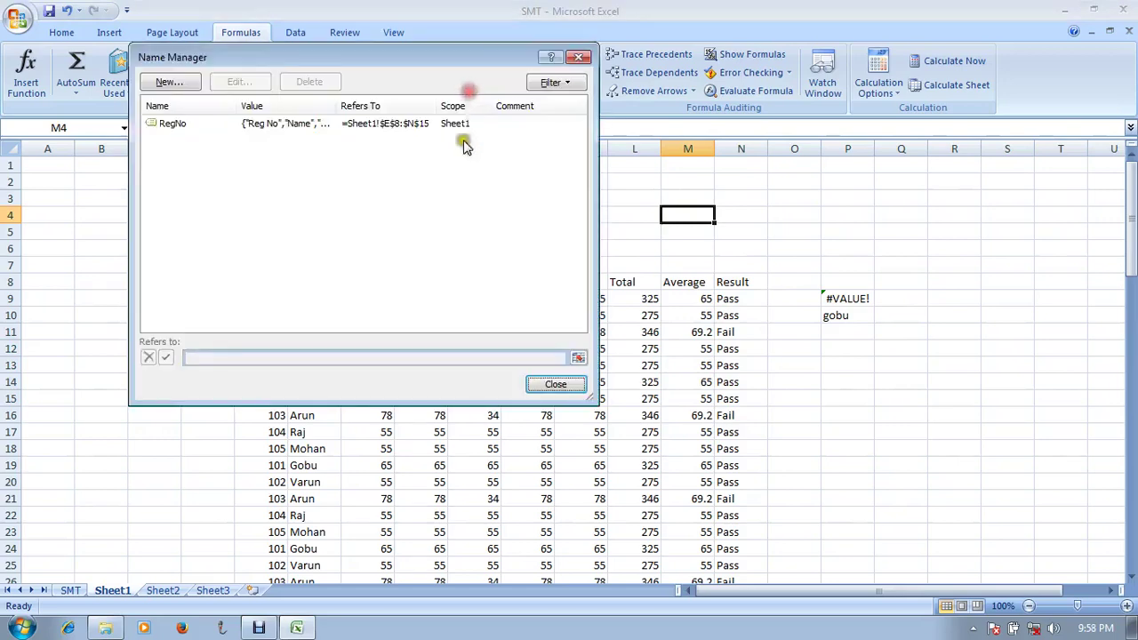
{"action": "left_click", "coordinate": [156, 124]}
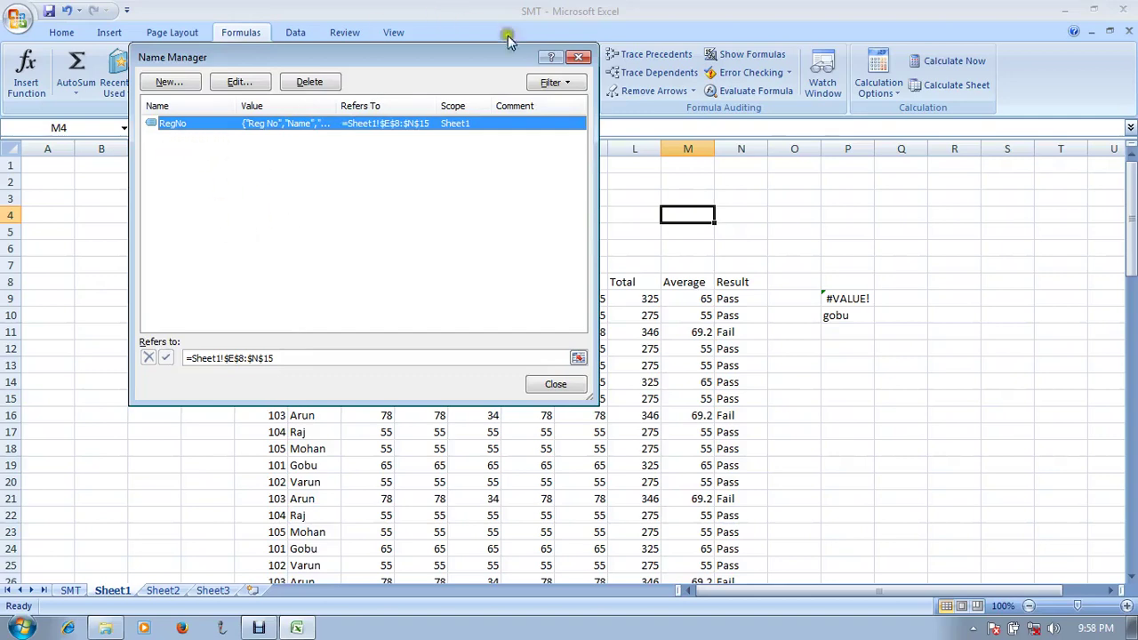
{"action": "left_click", "coordinate": [579, 57]}
{"action": "type", "text": "regno"}
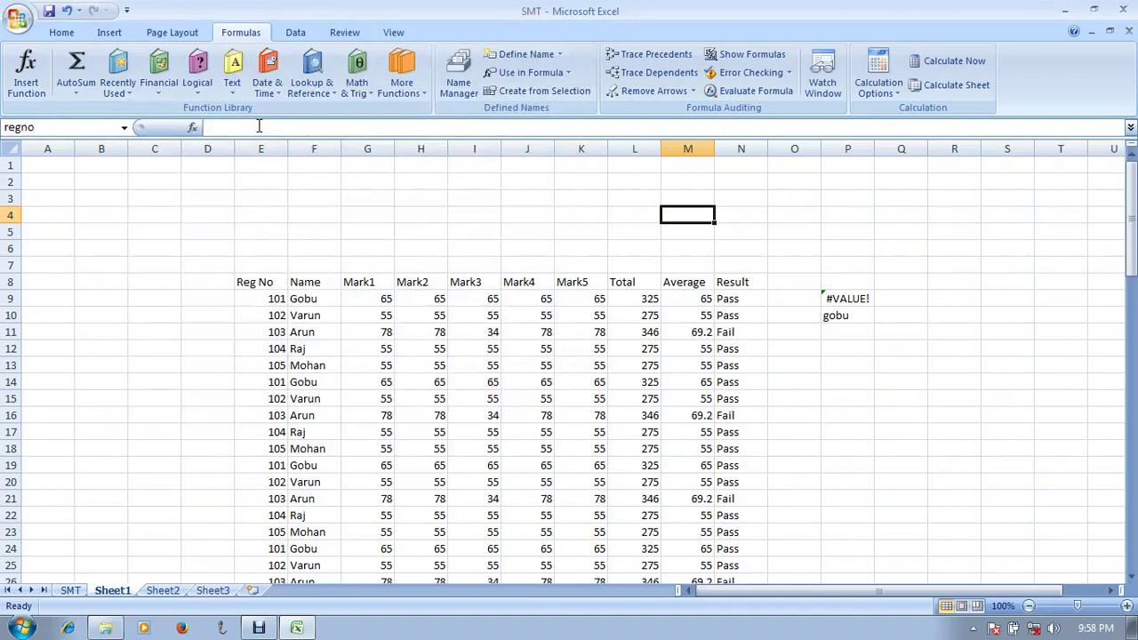
Step: Select the RegNo range from the Name Box, then navigate to the last cell XFD1048576
{"action": "key", "text": "Return"}
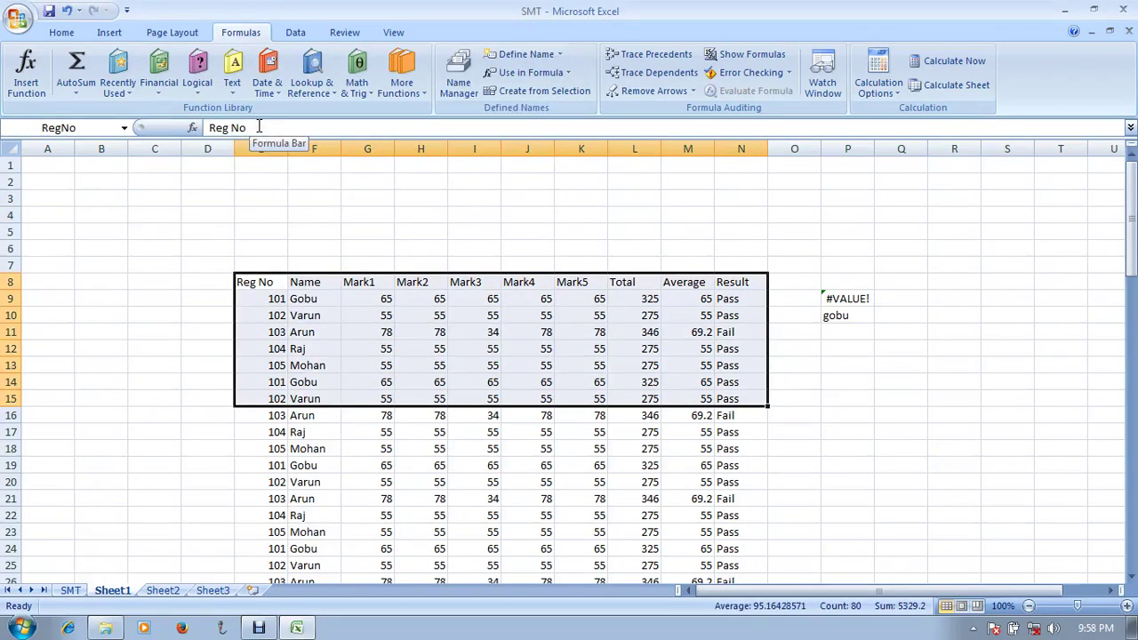
{"action": "key", "text": "ctrl+Right"}
{"action": "key", "text": "ctrl+Right"}
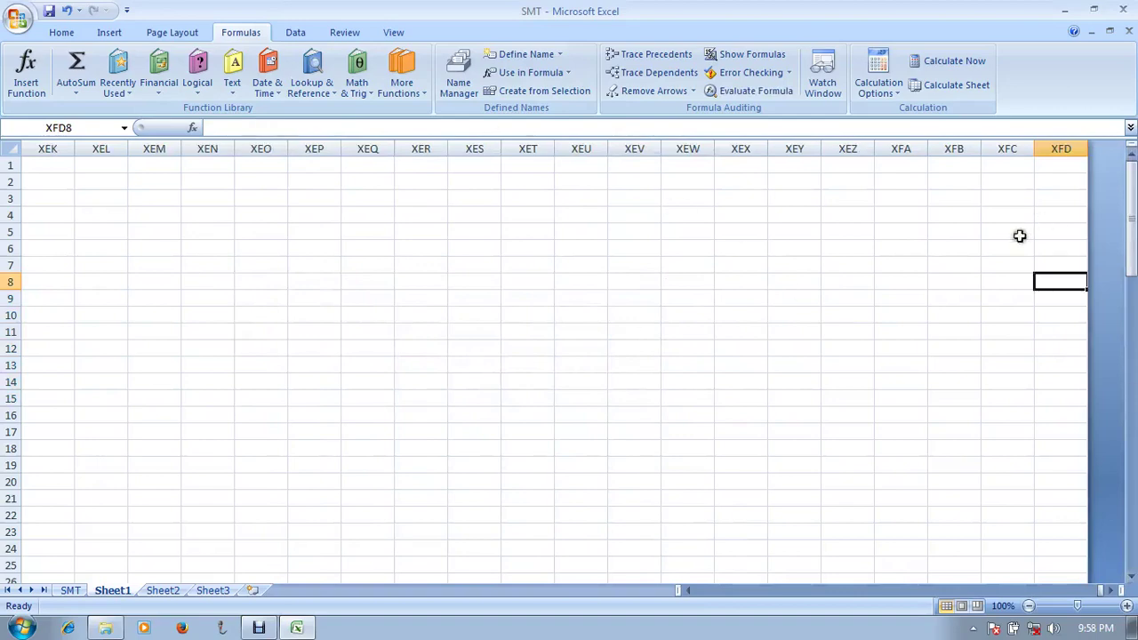
{"action": "left_click_drag", "start_coordinate": [738, 264], "coordinate": [1031, 365]}
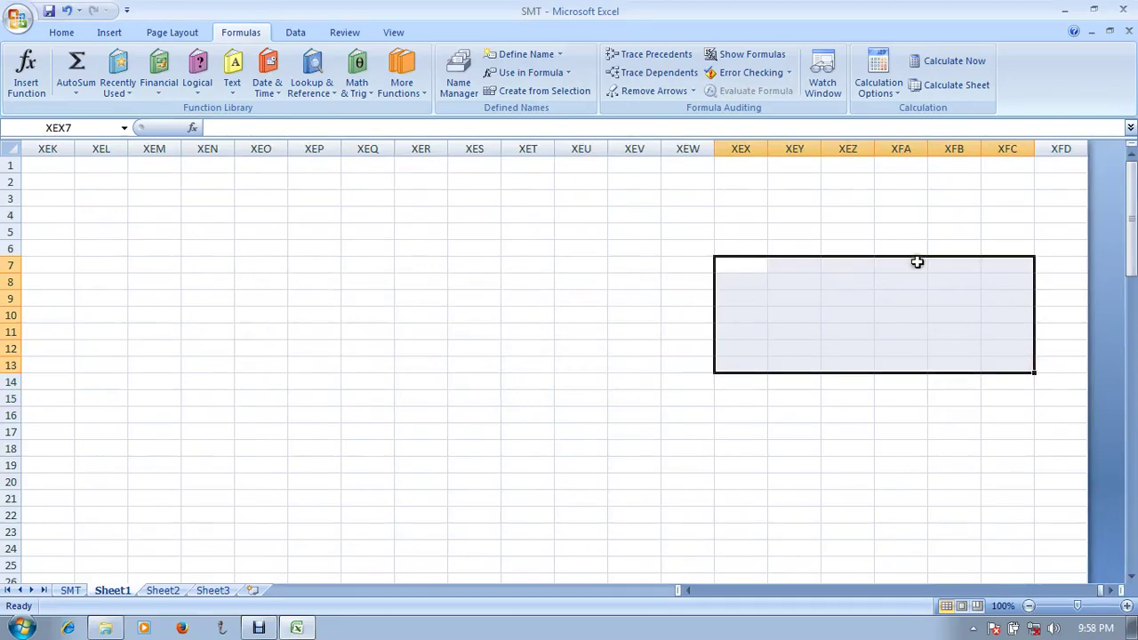
{"action": "scroll", "coordinate": [1004, 288], "scroll_direction": "down", "scroll_amount": 3}
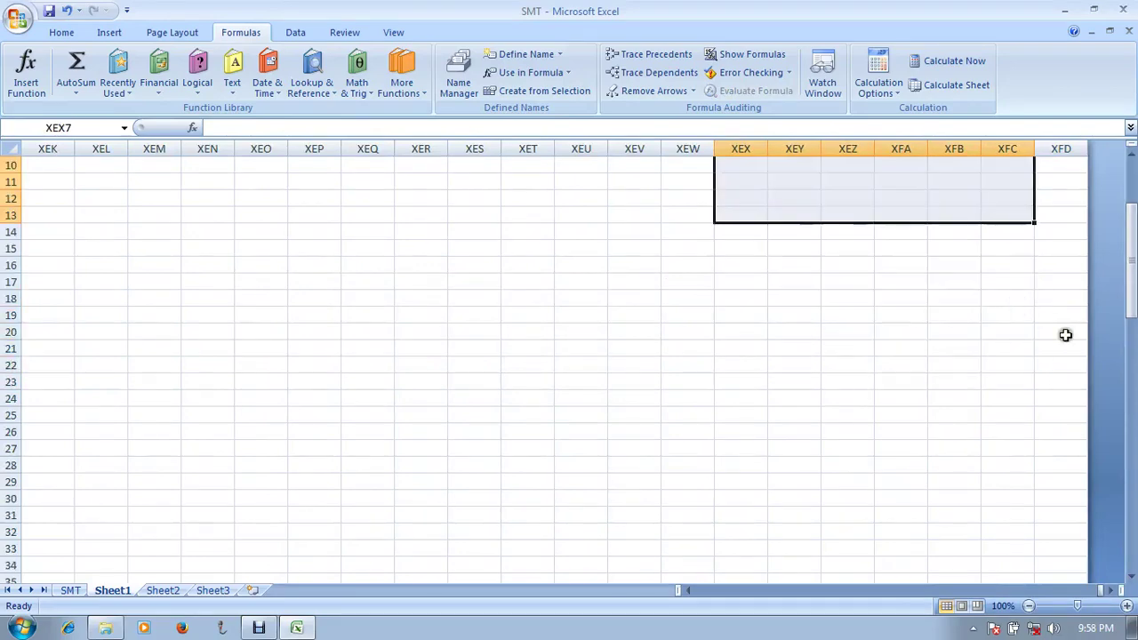
{"action": "key", "text": "ctrl+End"}
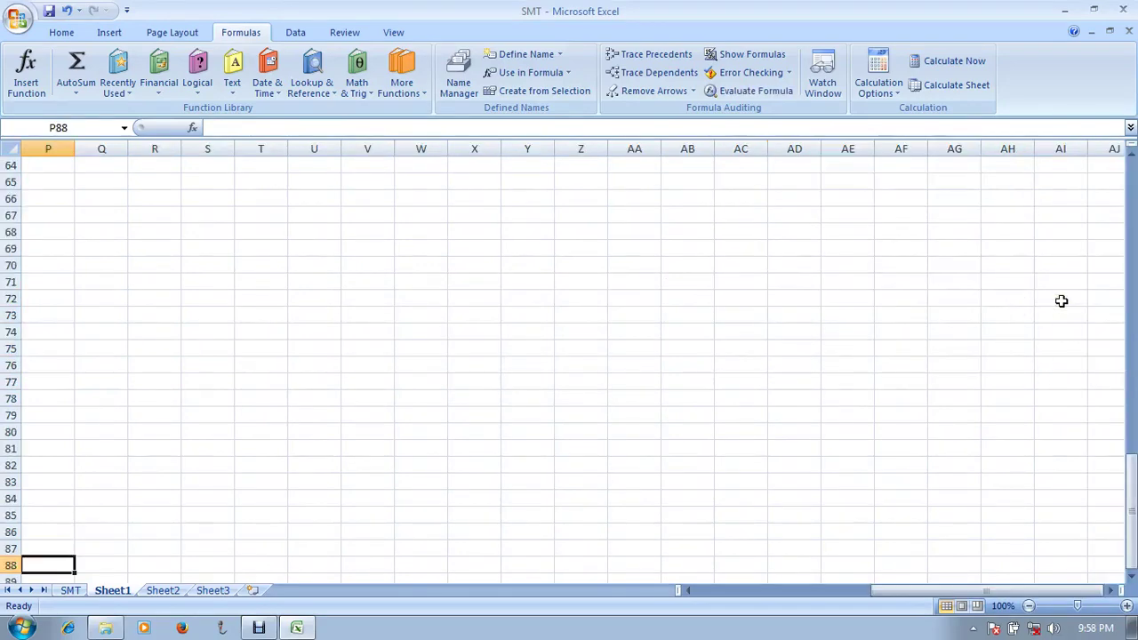
{"action": "scroll", "coordinate": [1061, 300], "scroll_direction": "down", "scroll_amount": 5}
{"action": "left_click_drag", "start_coordinate": [1127, 515], "coordinate": [1127, 524]}
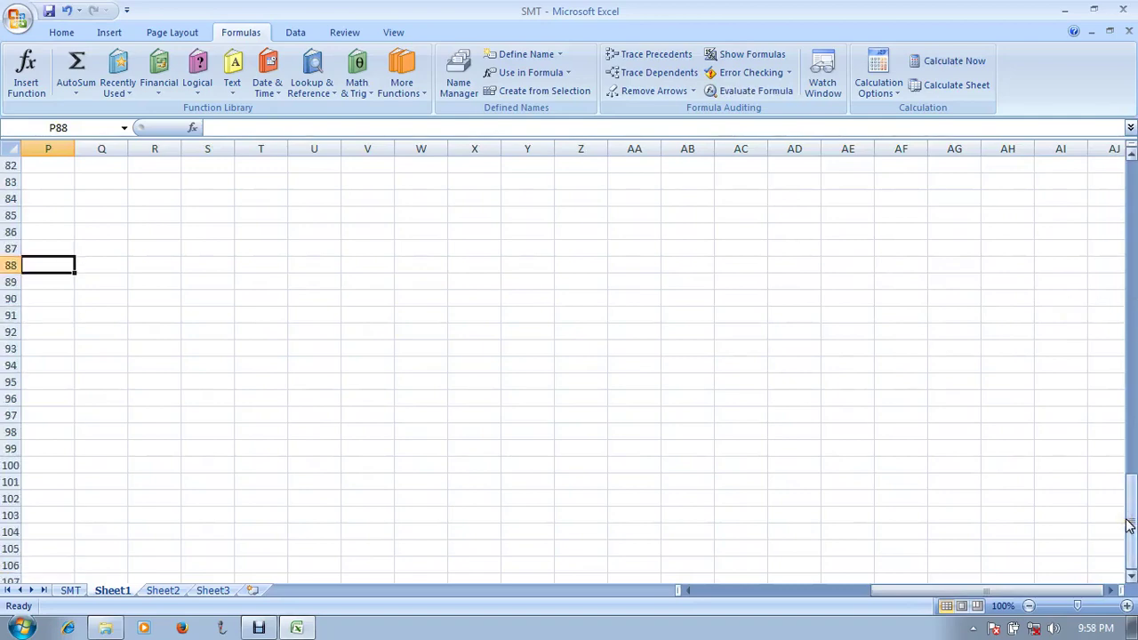
{"action": "key", "text": "ctrl+Down"}
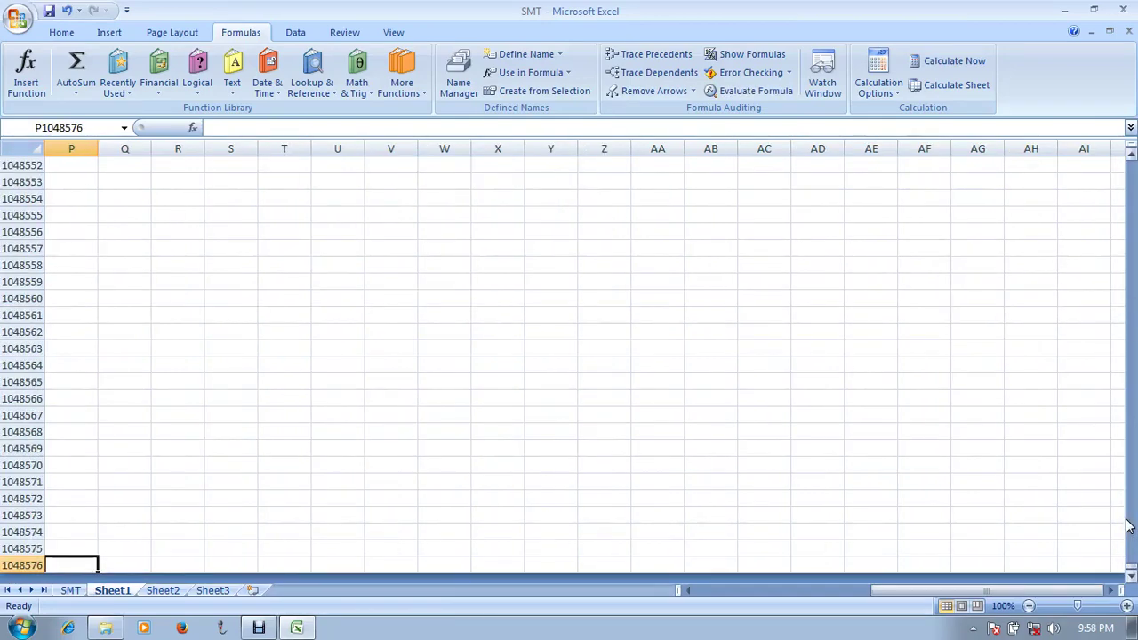
{"action": "key", "text": "ctrl+Right"}
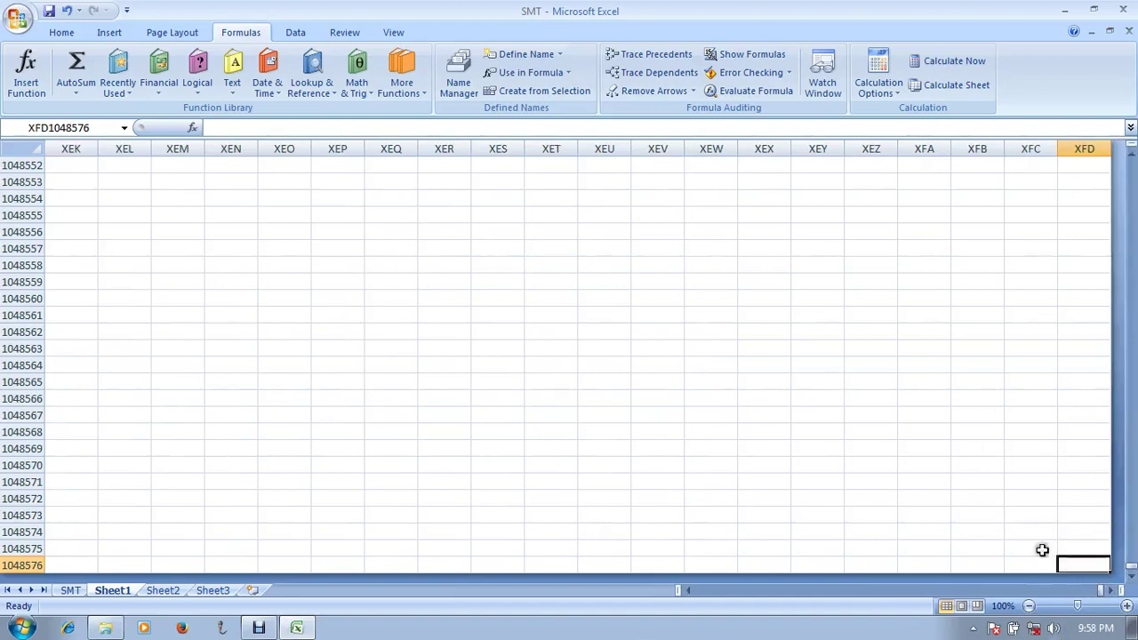
Step: Name the block XEW1048567:XFD1048576 'good' with Sheet1 scope
{"action": "left_click_drag", "start_coordinate": [722, 416], "coordinate": [1073, 557]}
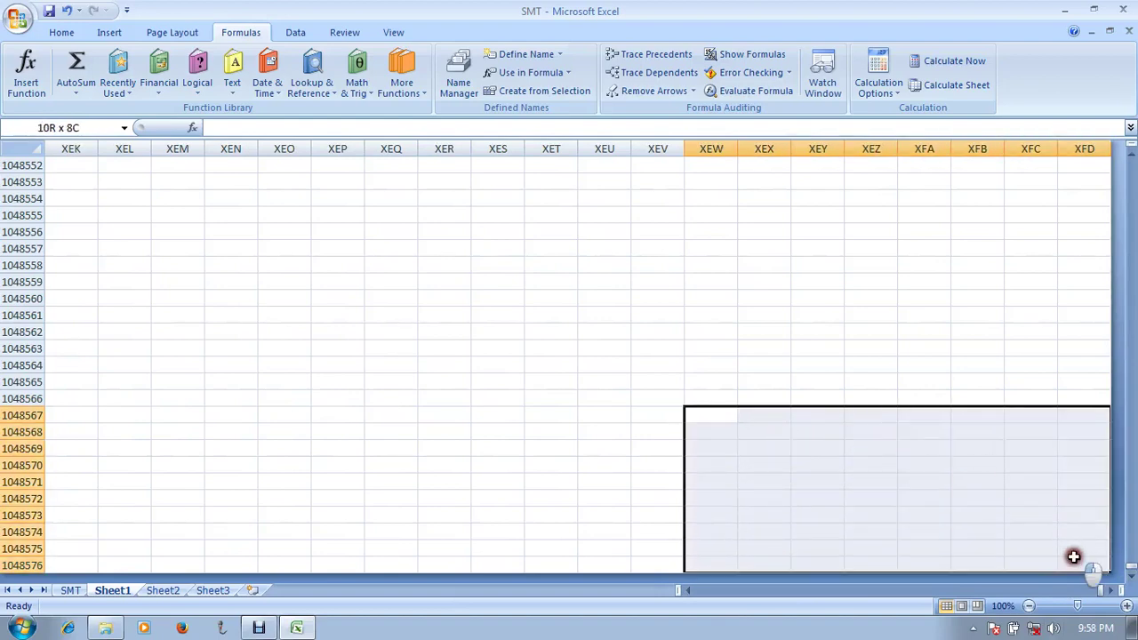
{"action": "left_click", "coordinate": [118, 129]}
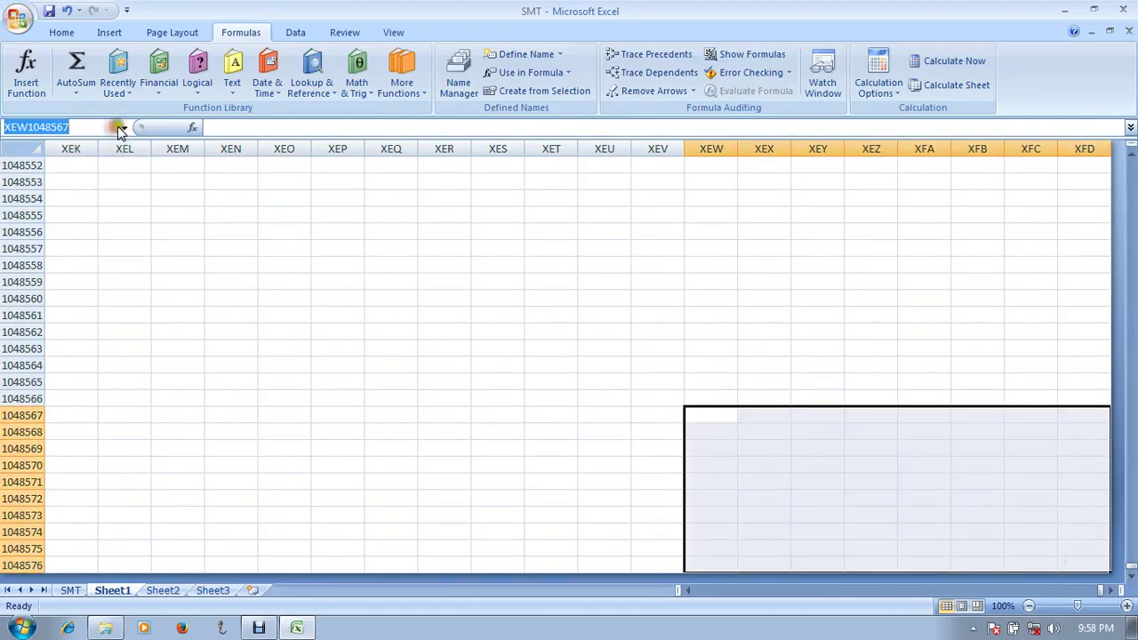
{"action": "left_click", "coordinate": [500, 54]}
{"action": "type", "text": "good"}
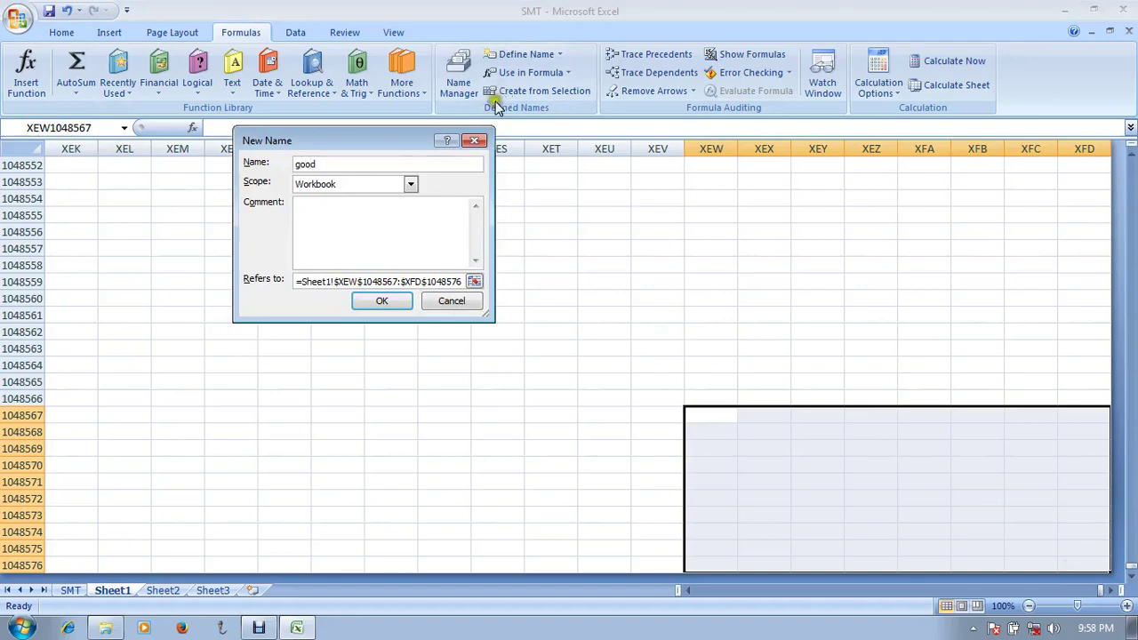
{"action": "left_click", "coordinate": [408, 185]}
{"action": "left_click", "coordinate": [378, 206]}
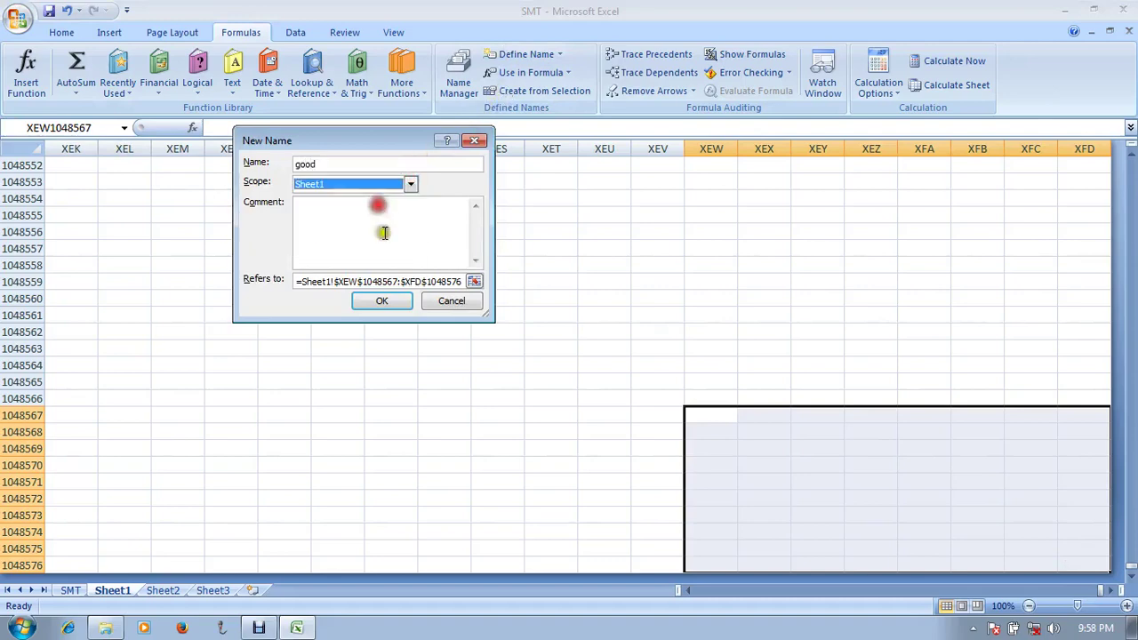
{"action": "left_click", "coordinate": [370, 301]}
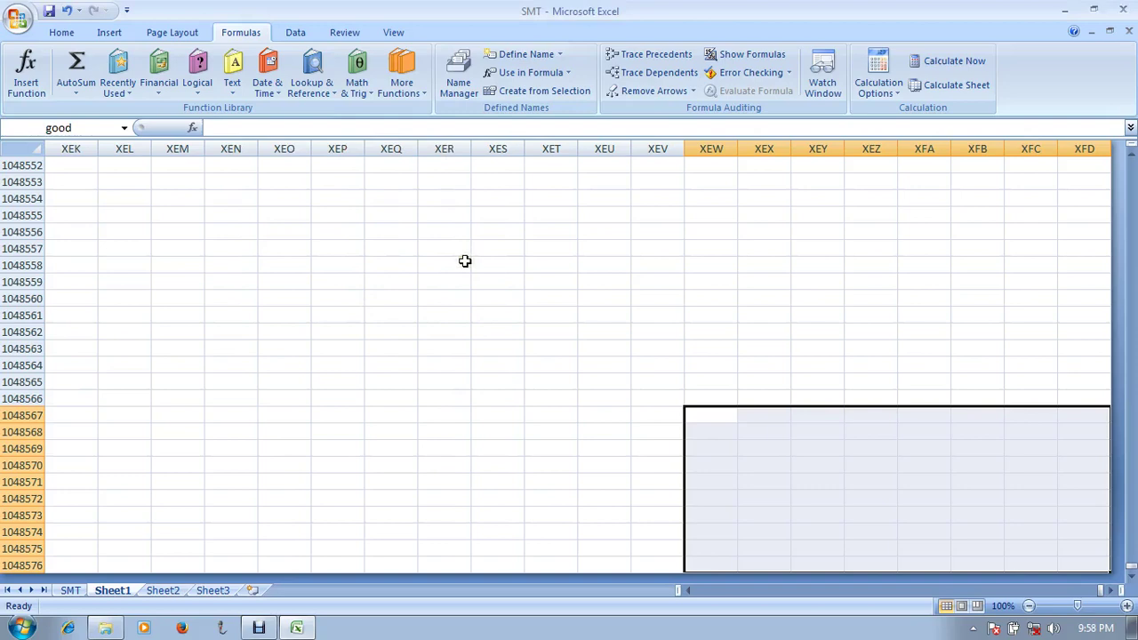
Step: Jump to the 'good' range from the Name Box, then return to A1
{"action": "key", "text": "Home"}
{"action": "key", "text": "ctrl+Home"}
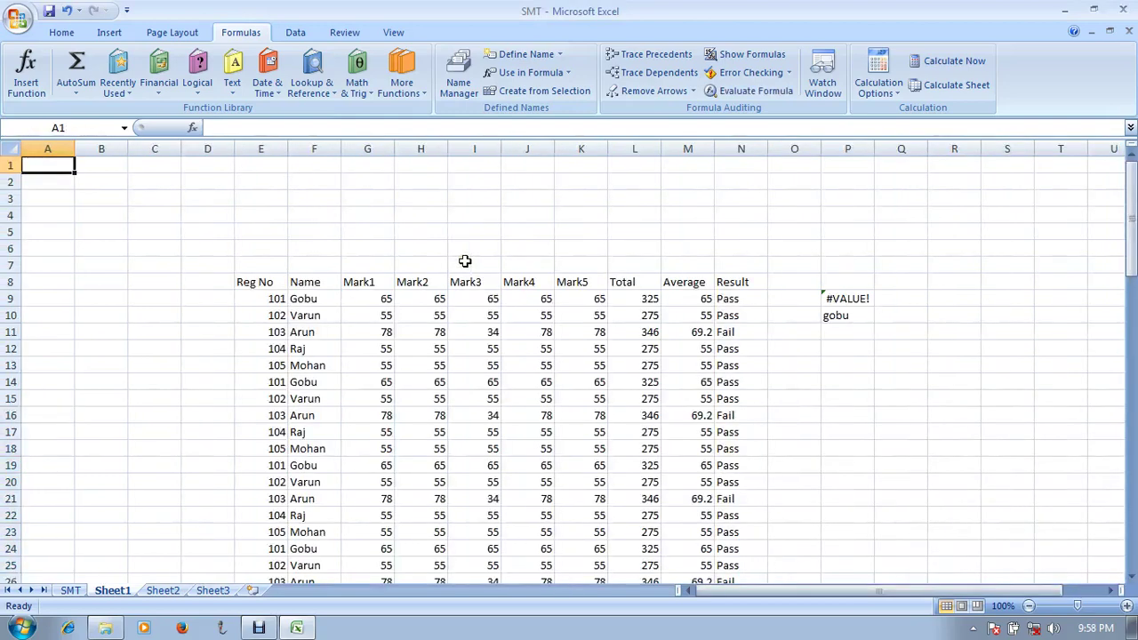
{"action": "left_click", "coordinate": [101, 123]}
{"action": "type", "text": "good"}
{"action": "key", "text": "Return"}
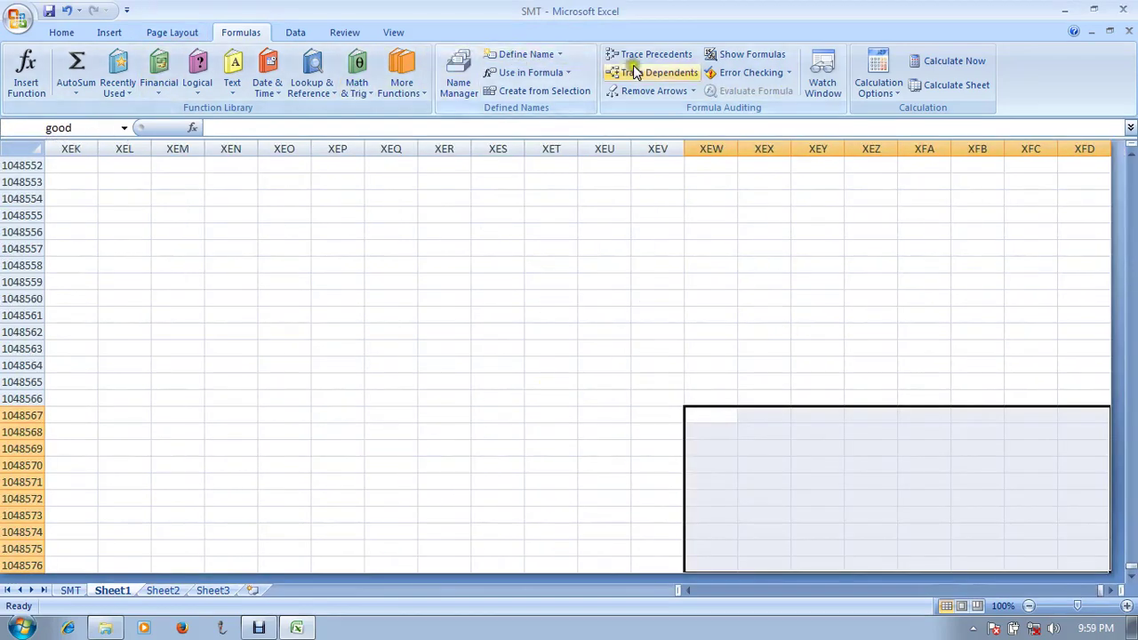
{"action": "key", "text": "Home"}
{"action": "key", "text": "ctrl+Home"}
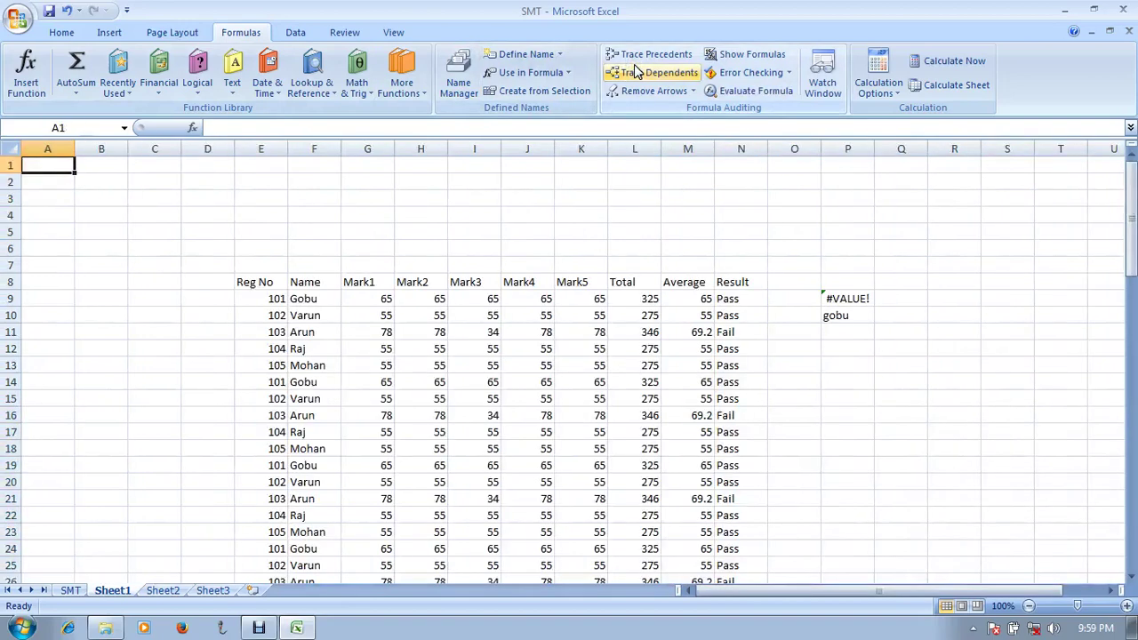
{"action": "left_click", "coordinate": [633, 299]}
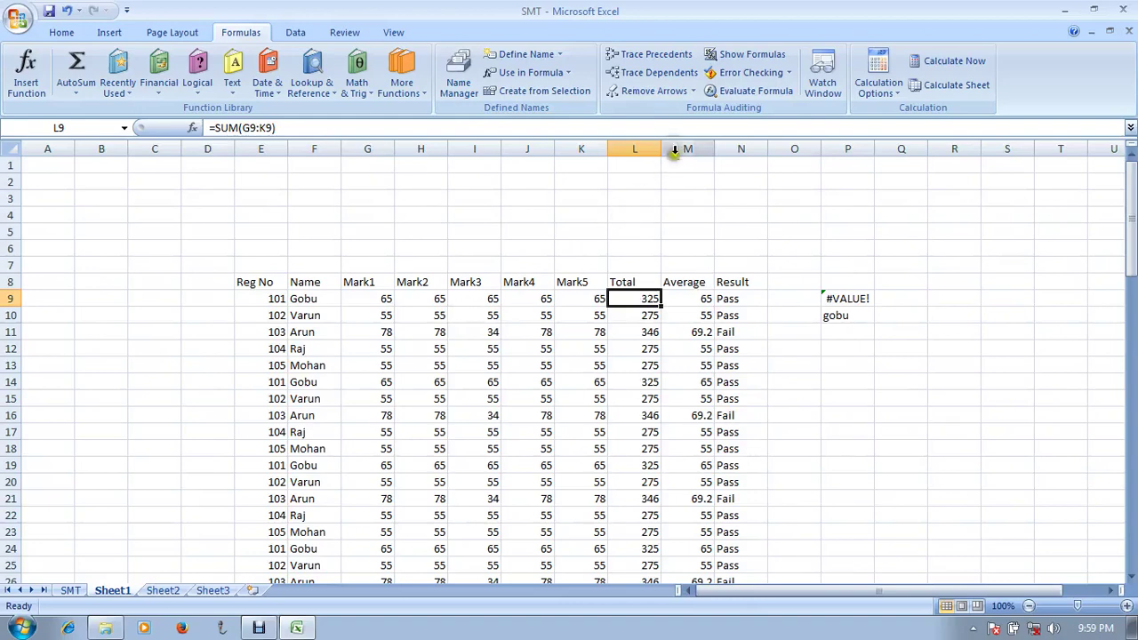
{"action": "left_click", "coordinate": [647, 55]}
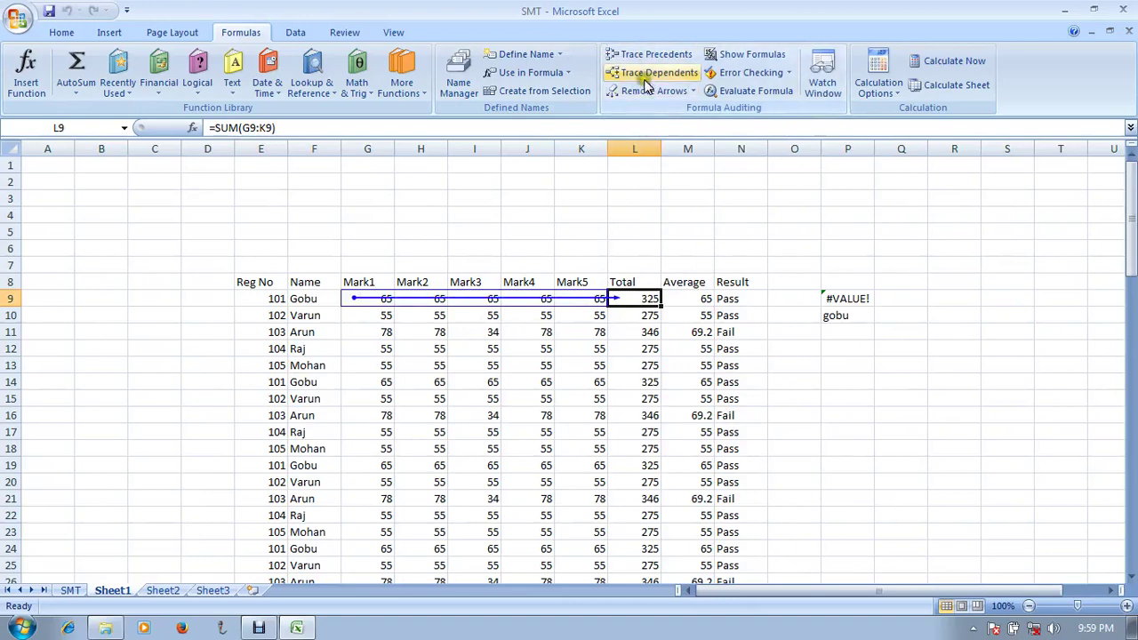
{"action": "left_click", "coordinate": [420, 317]}
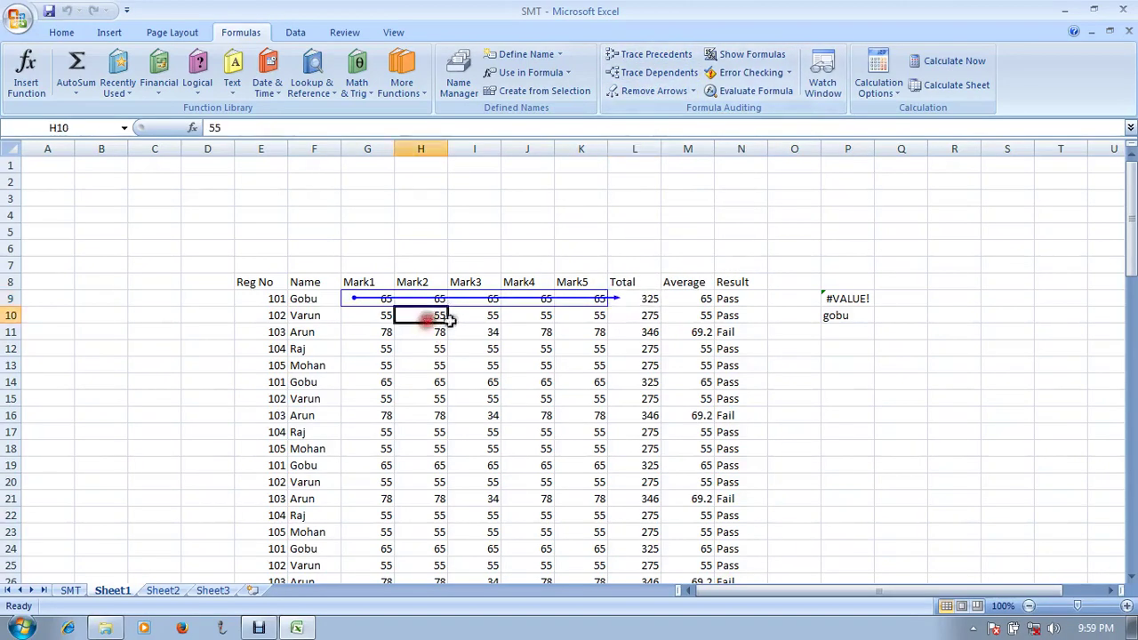
{"action": "left_click", "coordinate": [655, 76]}
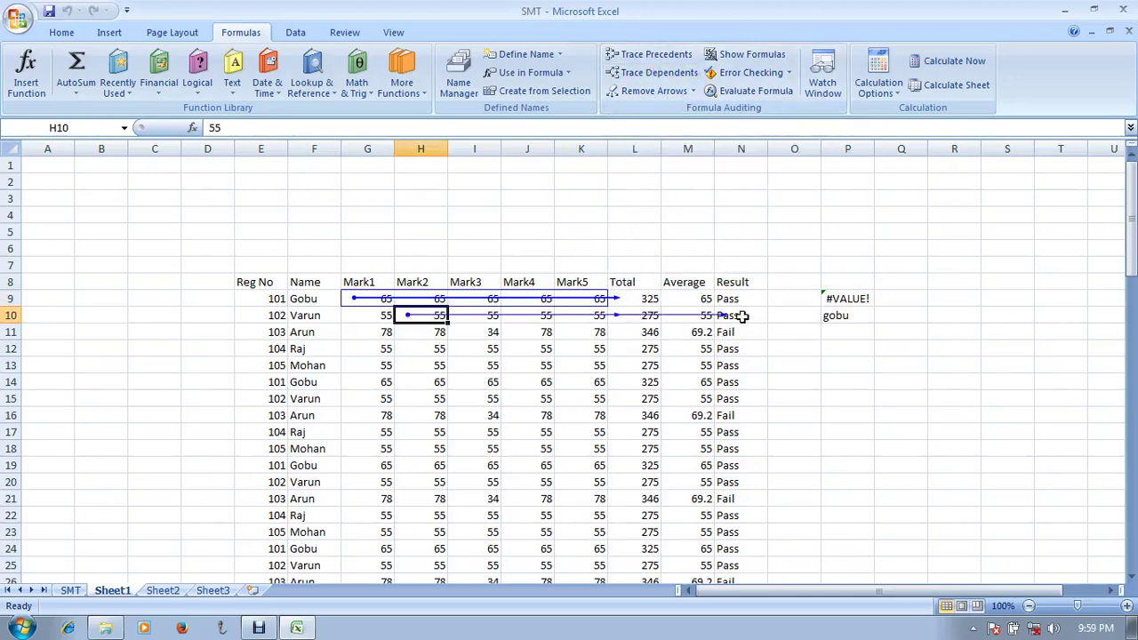
{"action": "left_click", "coordinate": [632, 89]}
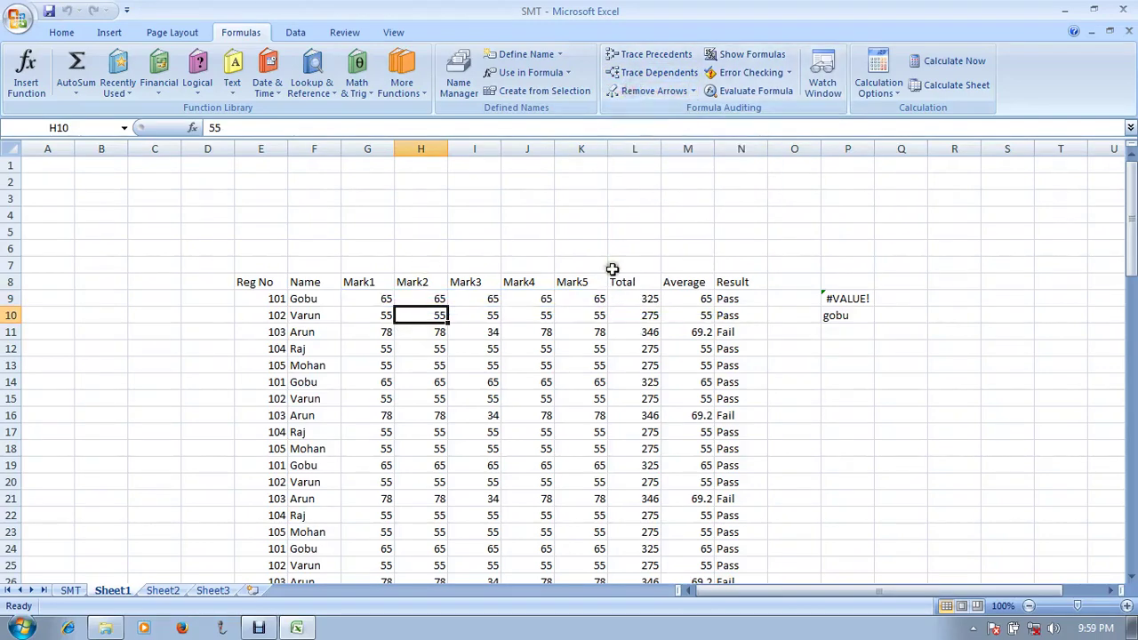
Step: Show formulas on the sheet and start an error check, then close it
{"action": "left_click", "coordinate": [752, 54]}
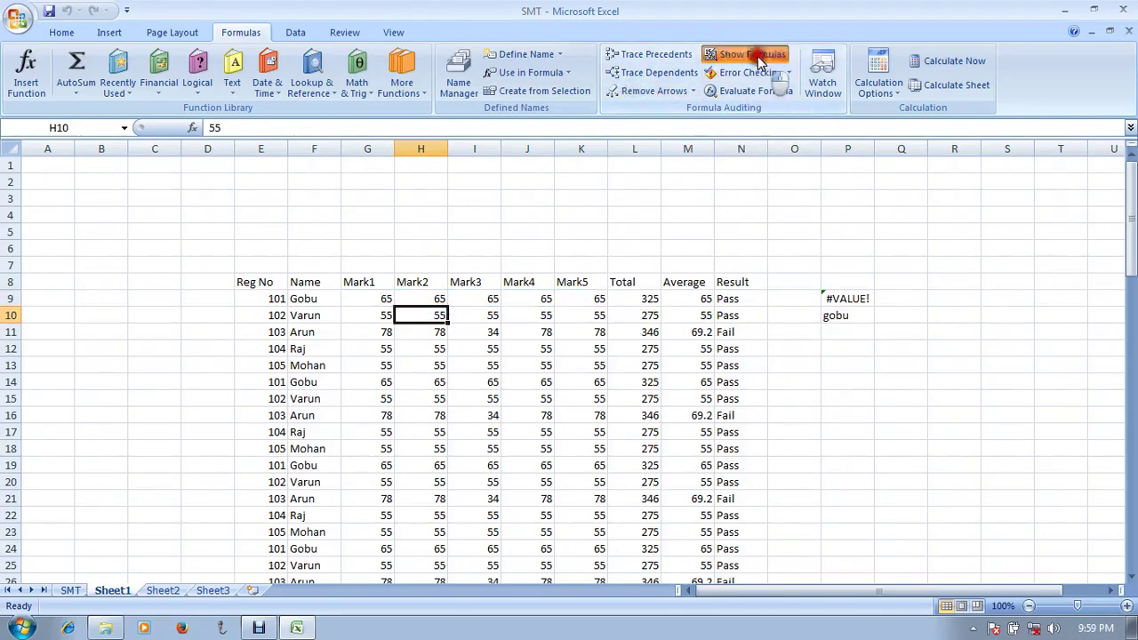
{"action": "left_click_drag", "start_coordinate": [737, 591], "coordinate": [858, 591]}
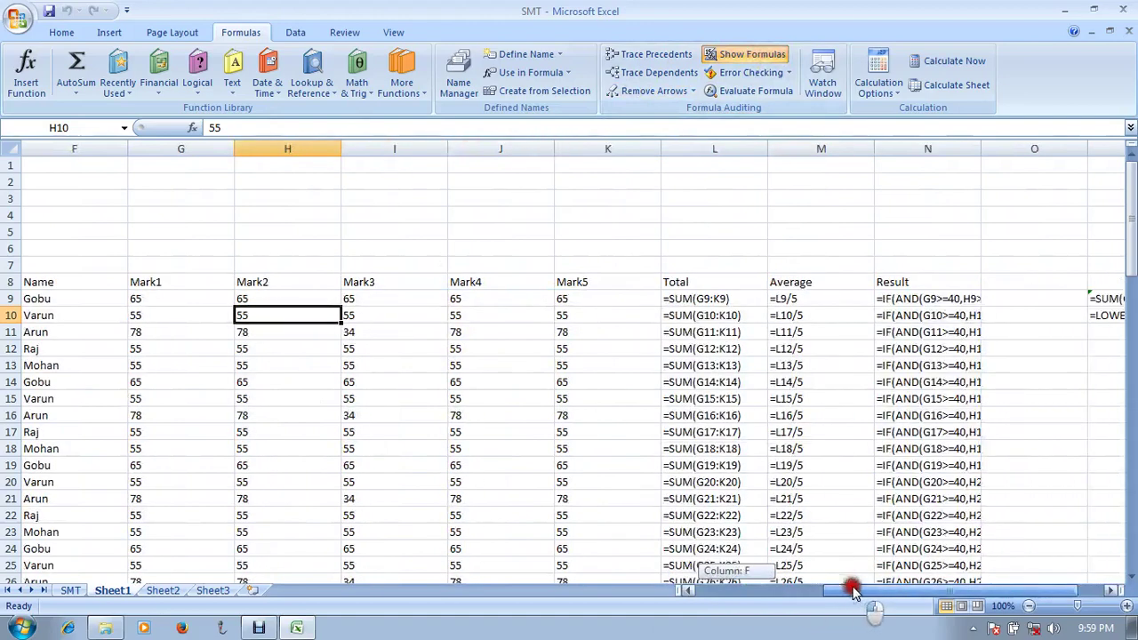
{"action": "left_click", "coordinate": [751, 72]}
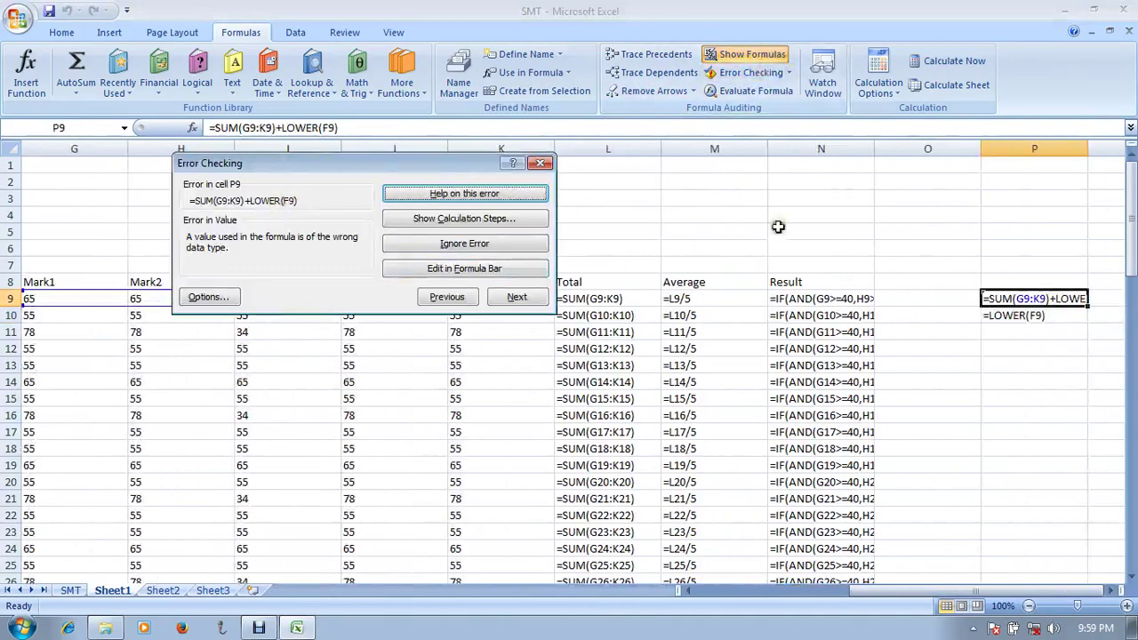
{"action": "left_click", "coordinate": [1047, 300]}
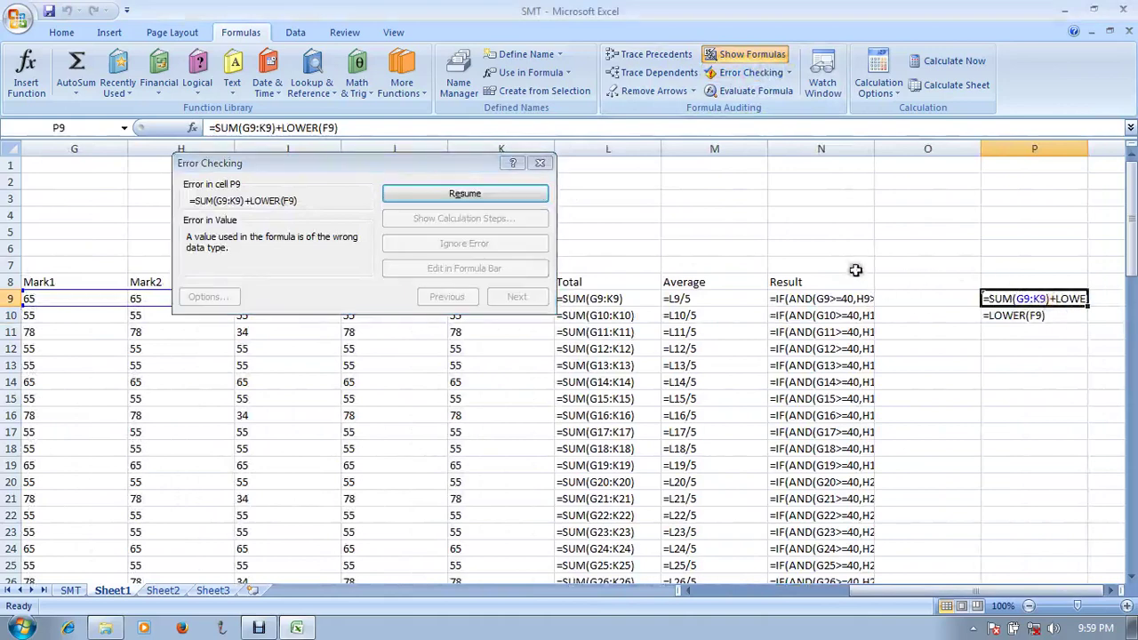
{"action": "left_click", "coordinate": [471, 196]}
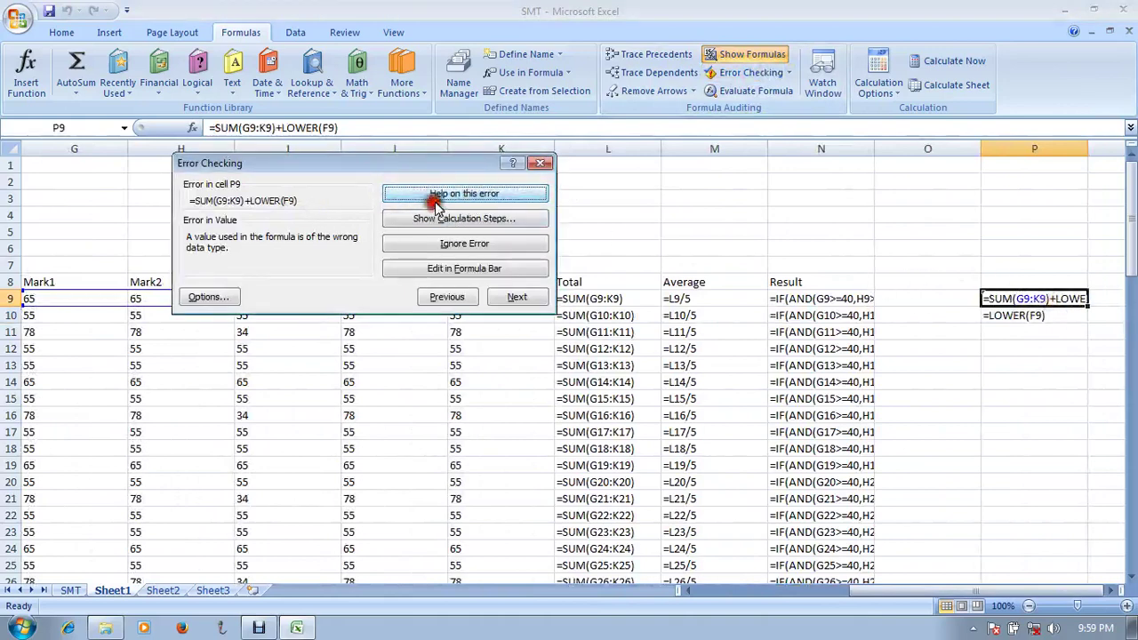
{"action": "left_click", "coordinate": [540, 165]}
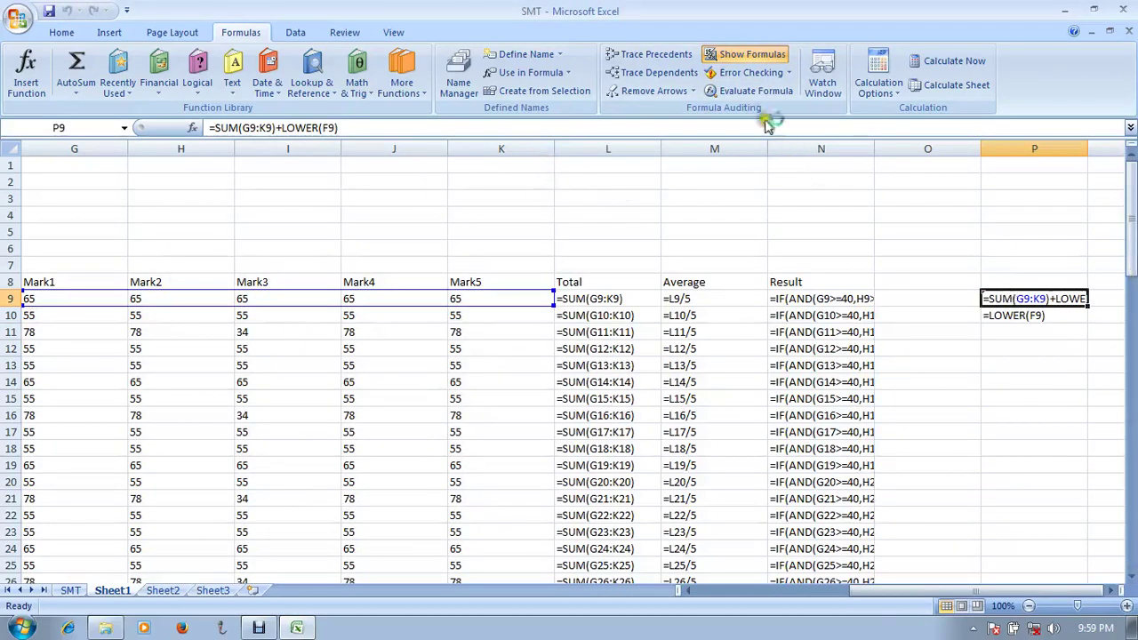
Step: Rerun Error Checking, ignore P9's #VALUE! error, and switch back to showing values
{"action": "left_click", "coordinate": [750, 72]}
{"action": "left_click", "coordinate": [469, 243]}
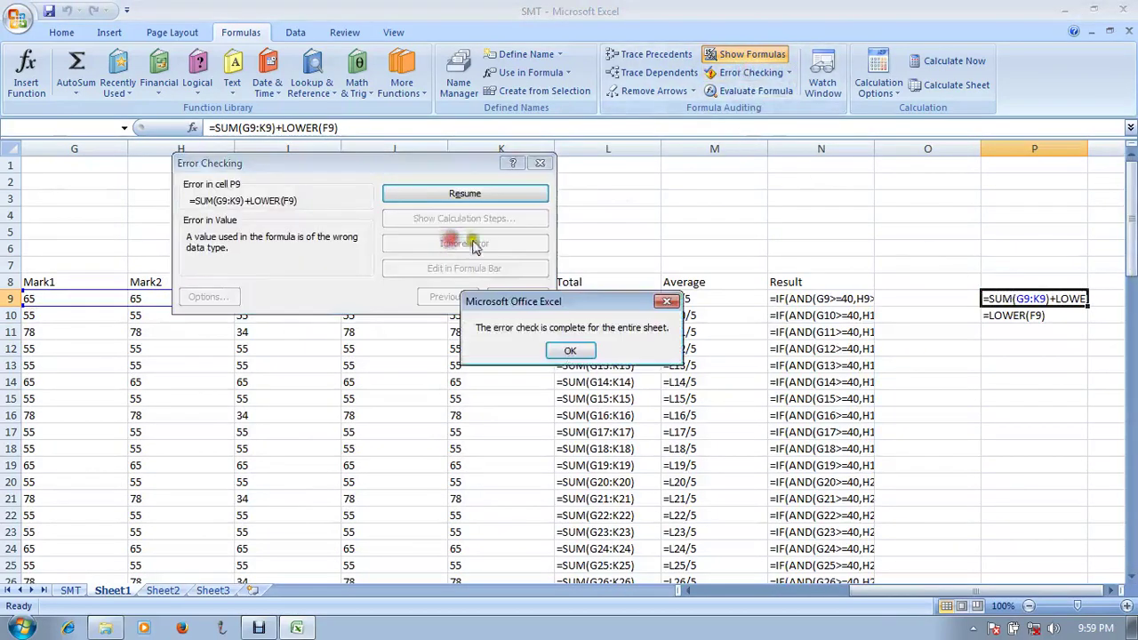
{"action": "left_click", "coordinate": [570, 350]}
{"action": "left_click", "coordinate": [1059, 391]}
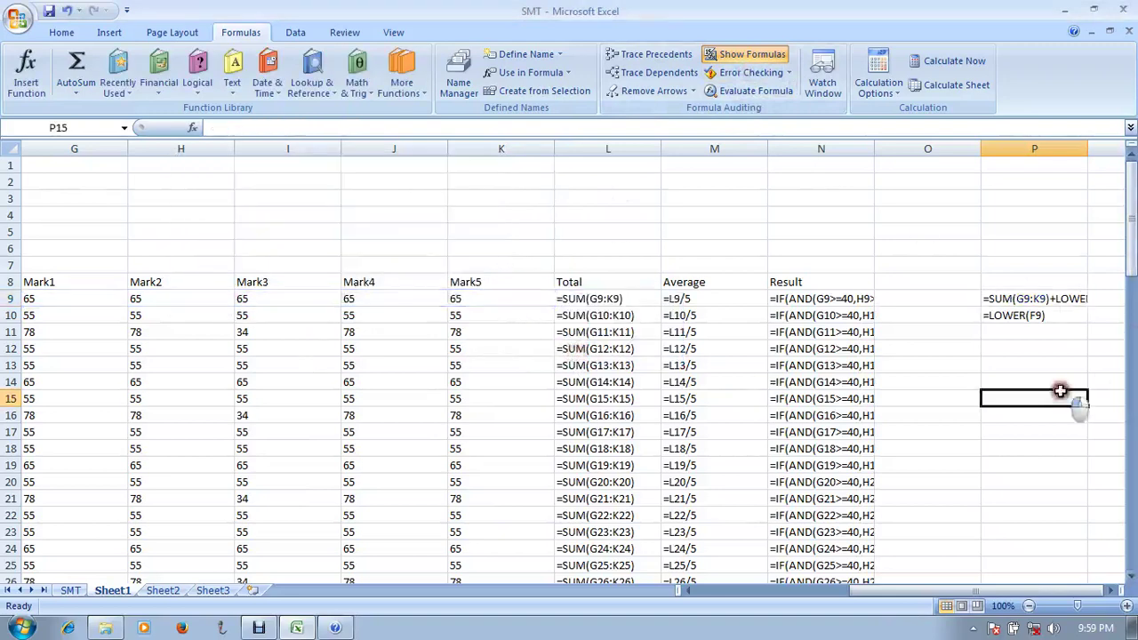
{"action": "left_click", "coordinate": [709, 99]}
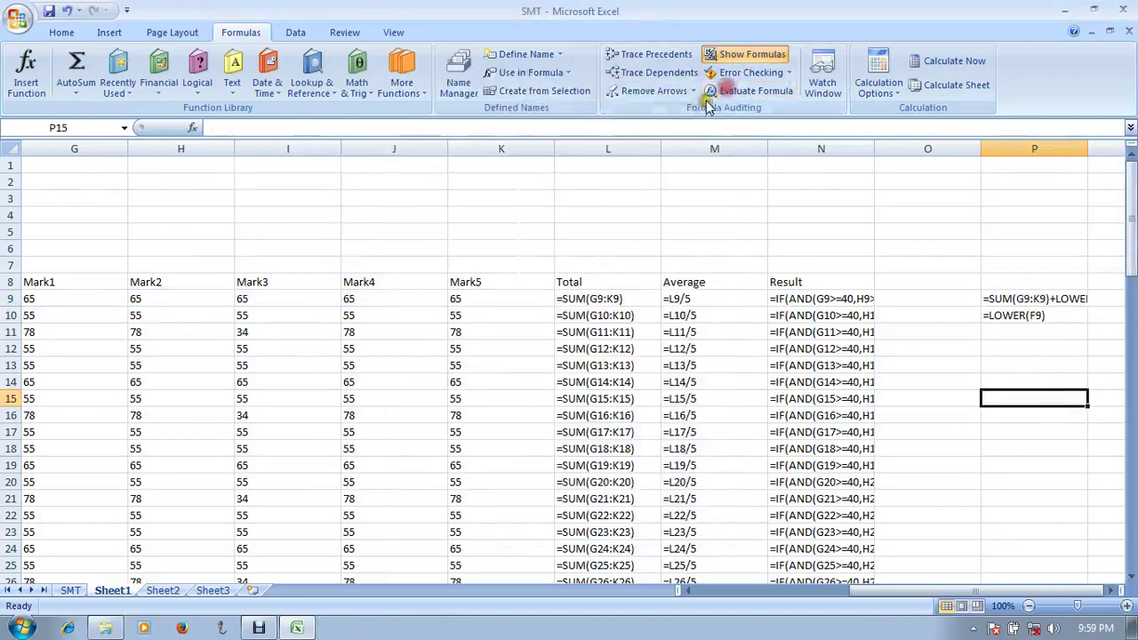
{"action": "left_click", "coordinate": [770, 65]}
{"action": "left_click", "coordinate": [616, 302]}
{"action": "left_click", "coordinate": [540, 297]}
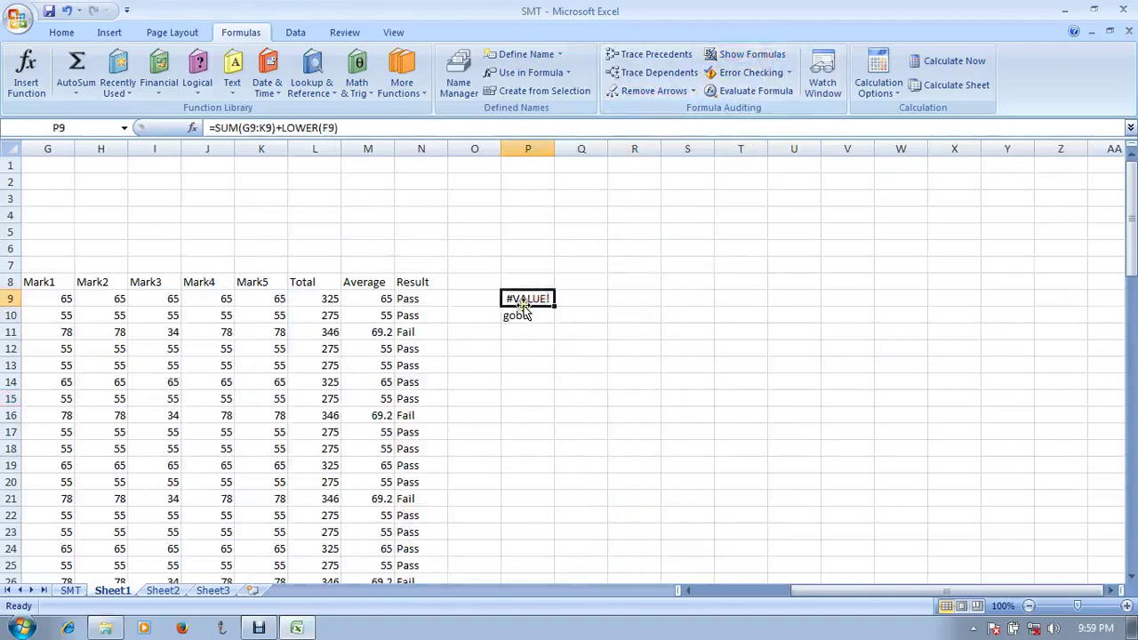
Step: Enter =10+20+30 in cell S8 so it shows 60
{"action": "double_click", "coordinate": [528, 299]}
{"action": "left_click", "coordinate": [665, 233]}
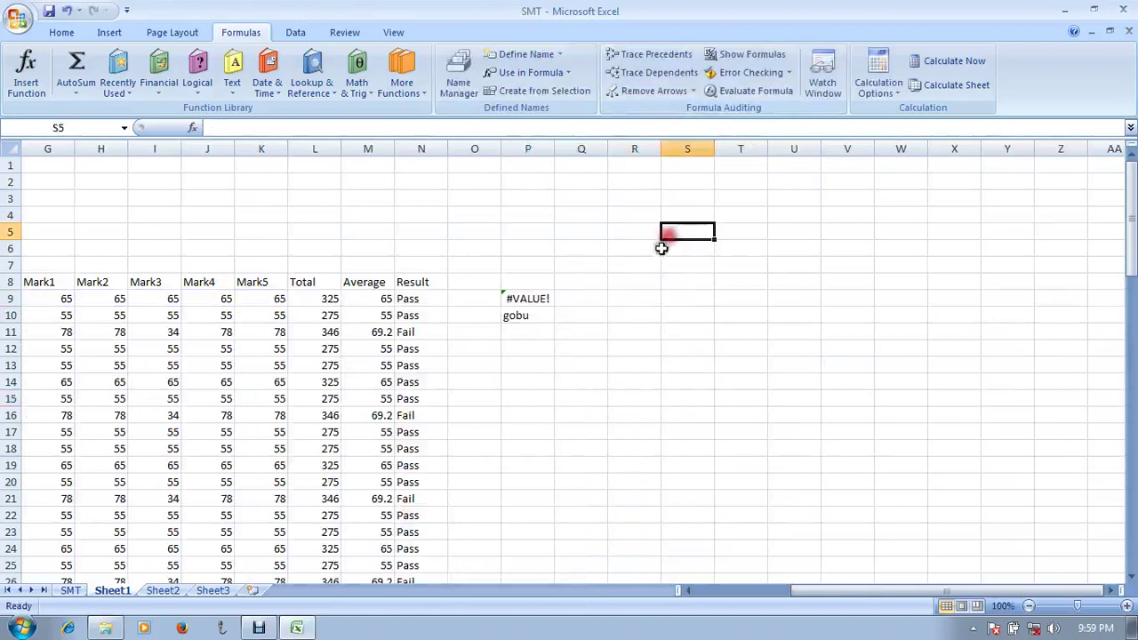
{"action": "left_click", "coordinate": [673, 277]}
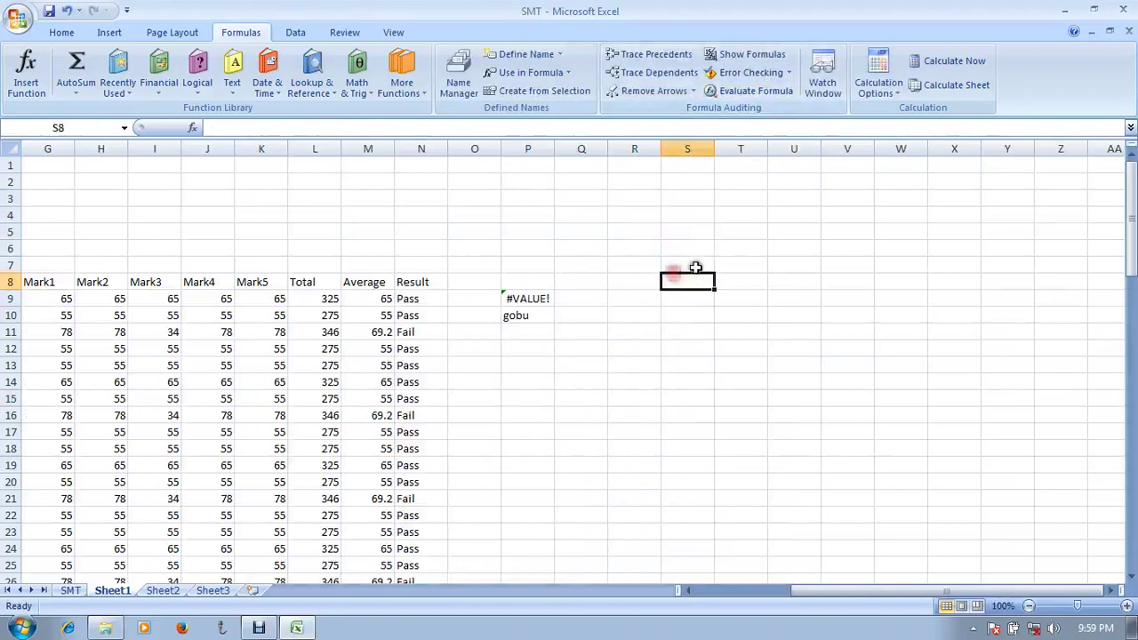
{"action": "type", "text": "=10+20+30"}
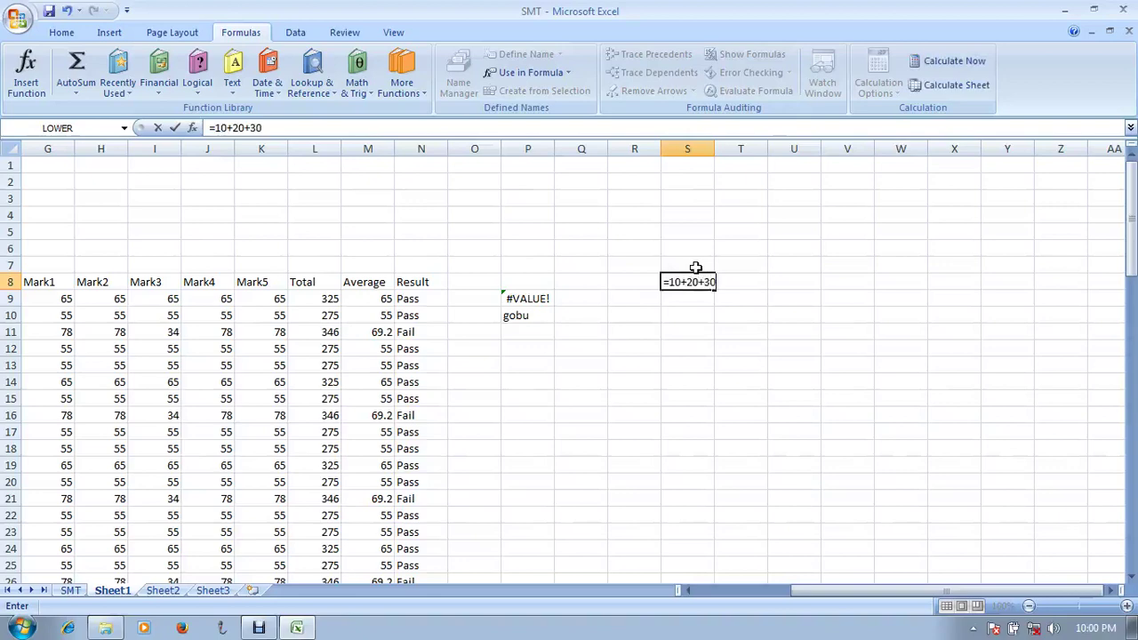
{"action": "key", "text": "Return"}
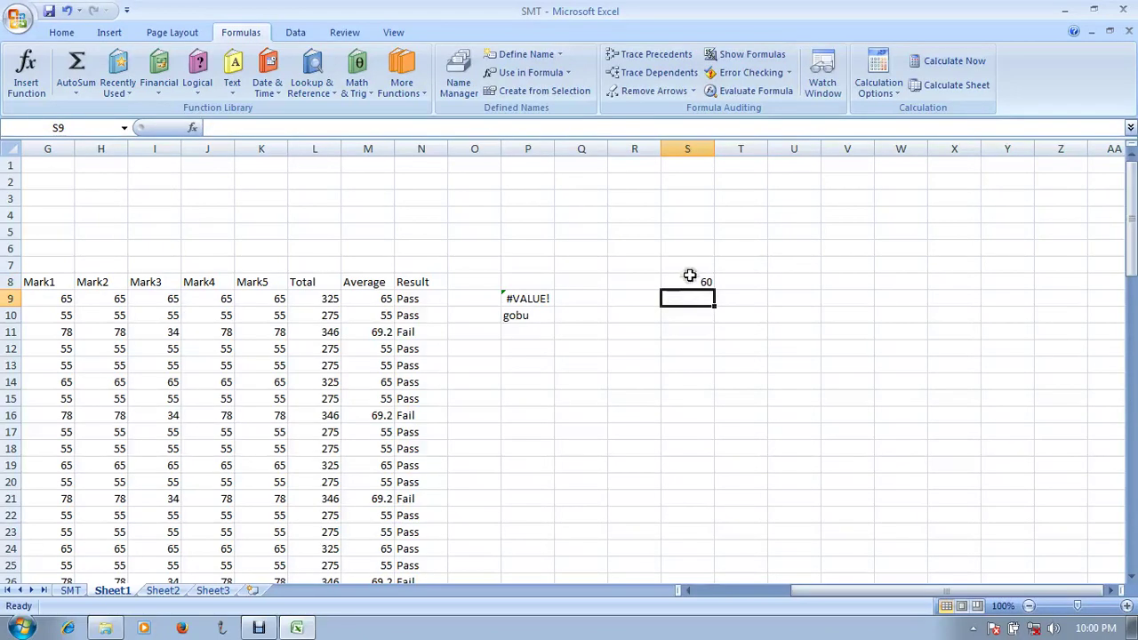
{"action": "left_click", "coordinate": [686, 283]}
{"action": "double_click", "coordinate": [681, 283]}
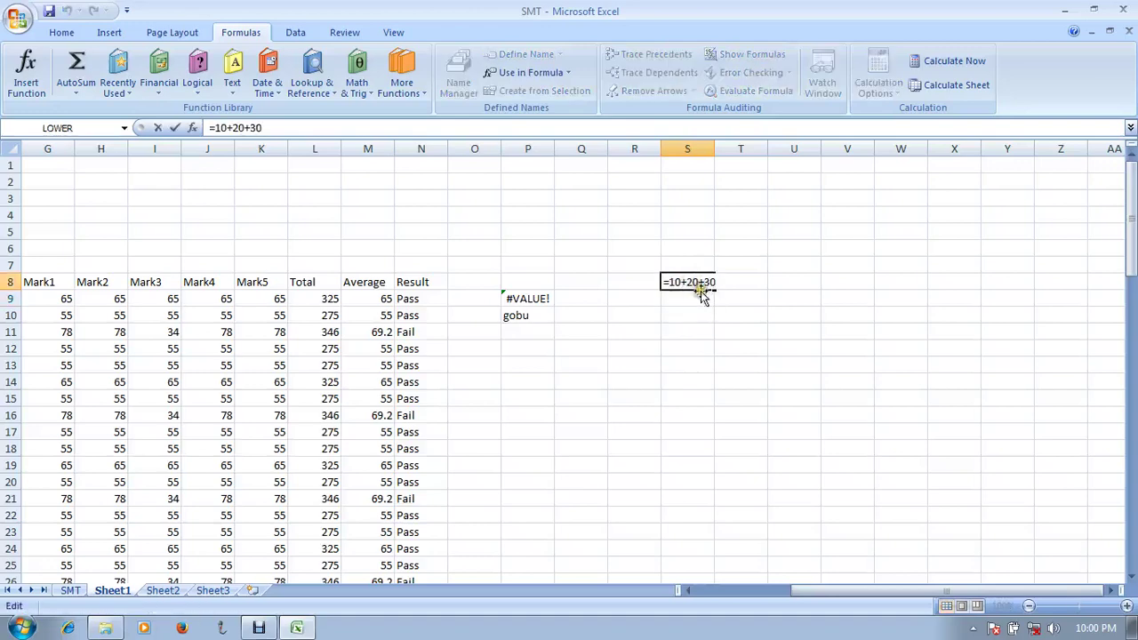
{"action": "double_click", "coordinate": [693, 283]}
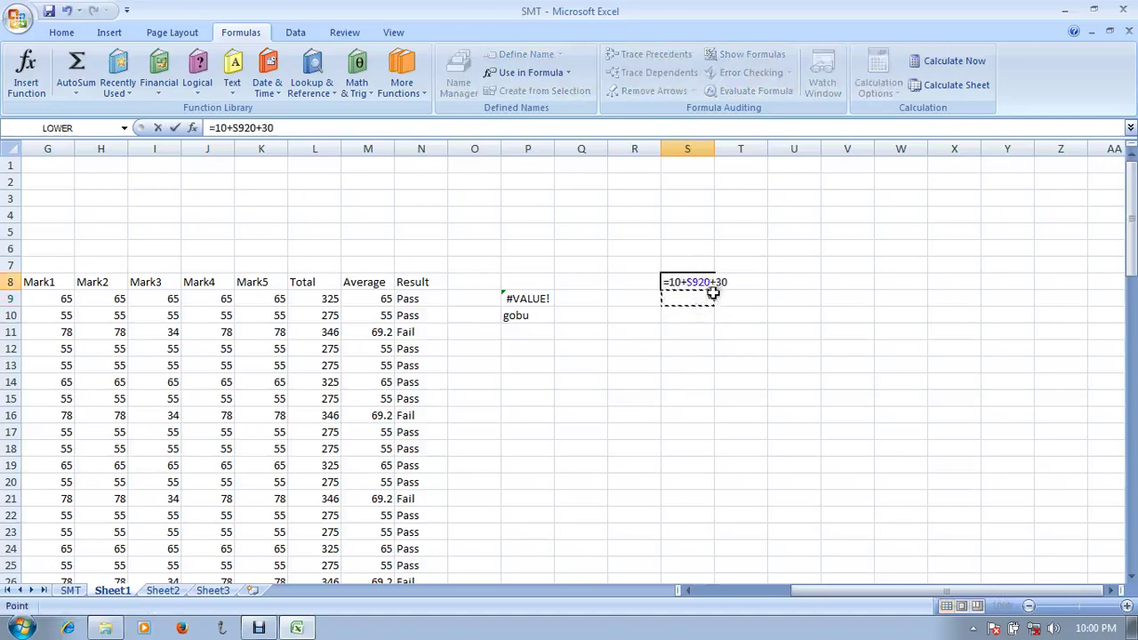
{"action": "key", "text": "Escape"}
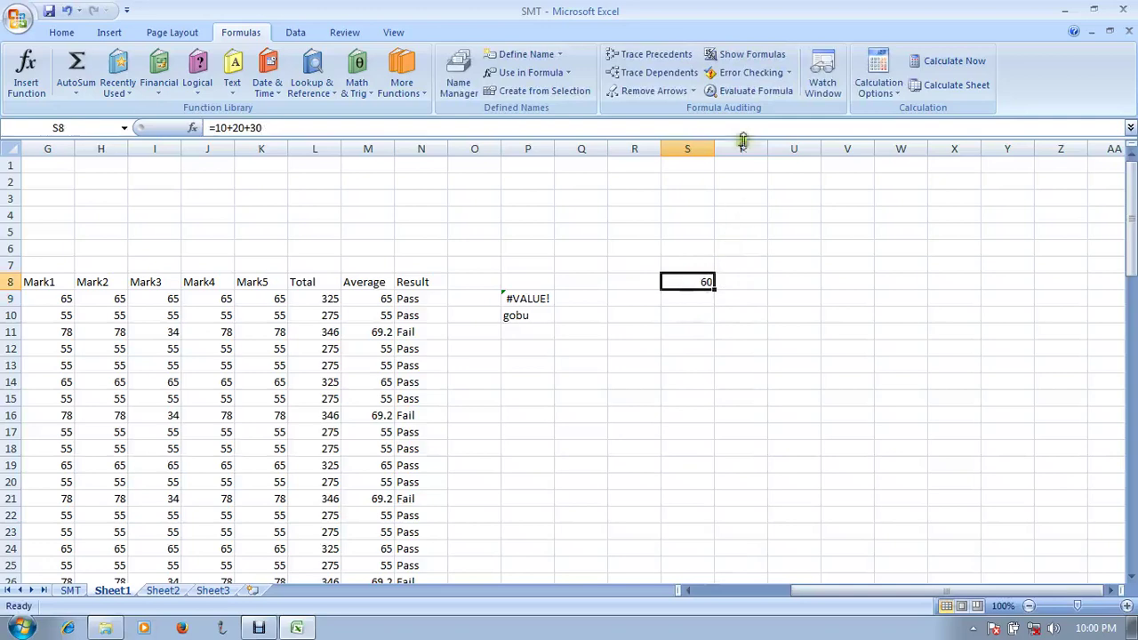
Step: Step through S8's formula with Evaluate Formula until it reaches 60
{"action": "left_click", "coordinate": [757, 90]}
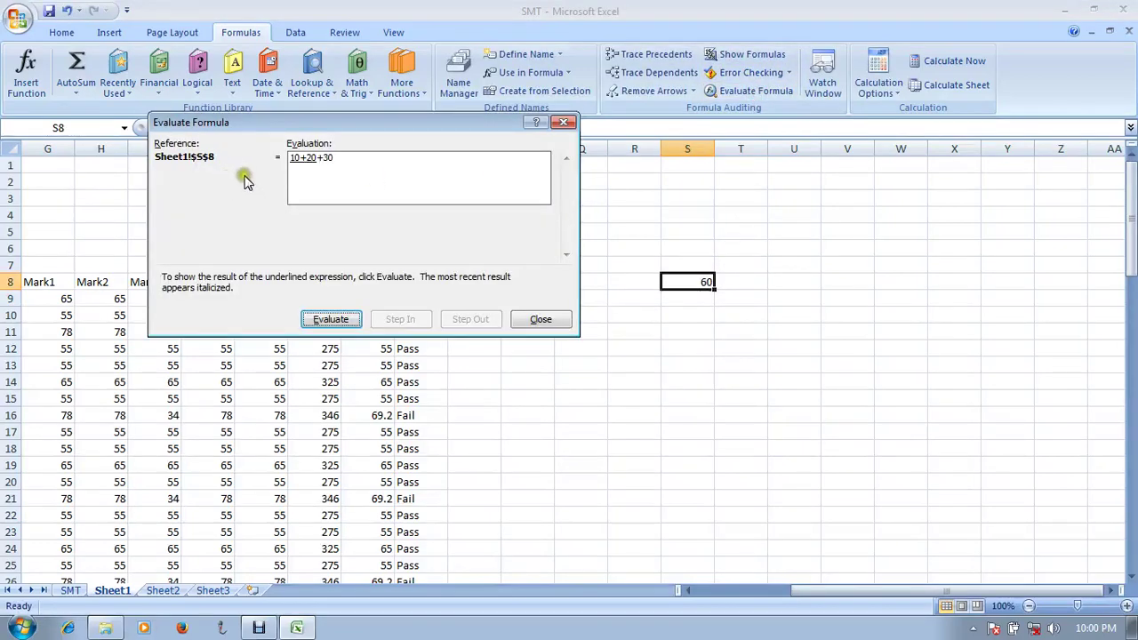
{"action": "left_click", "coordinate": [326, 320]}
{"action": "left_click", "coordinate": [327, 320]}
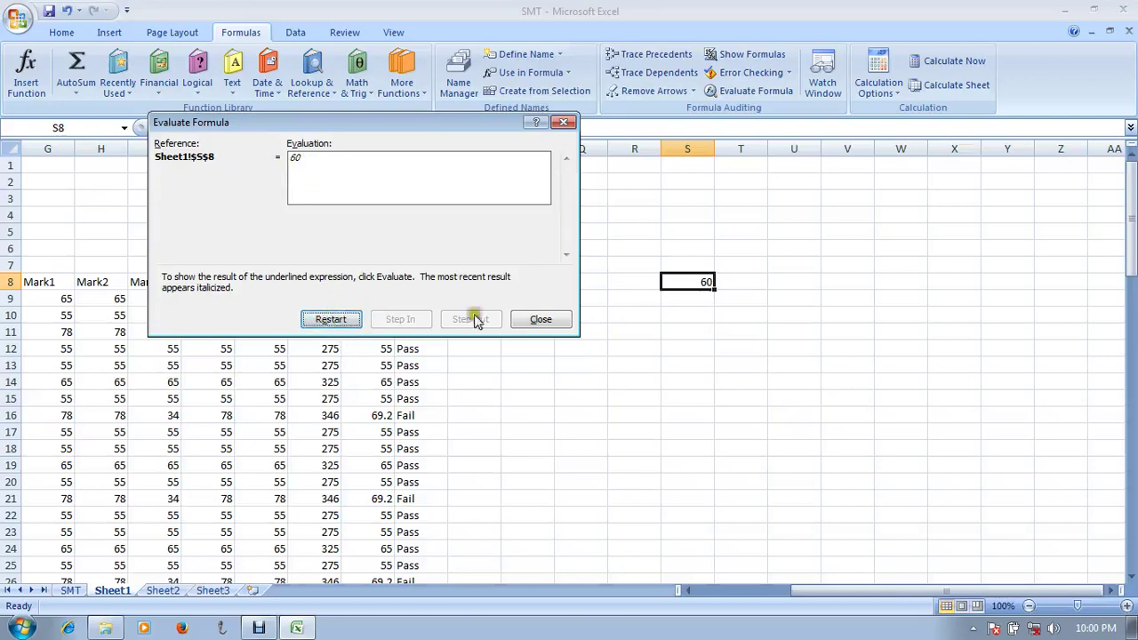
{"action": "left_click", "coordinate": [526, 319]}
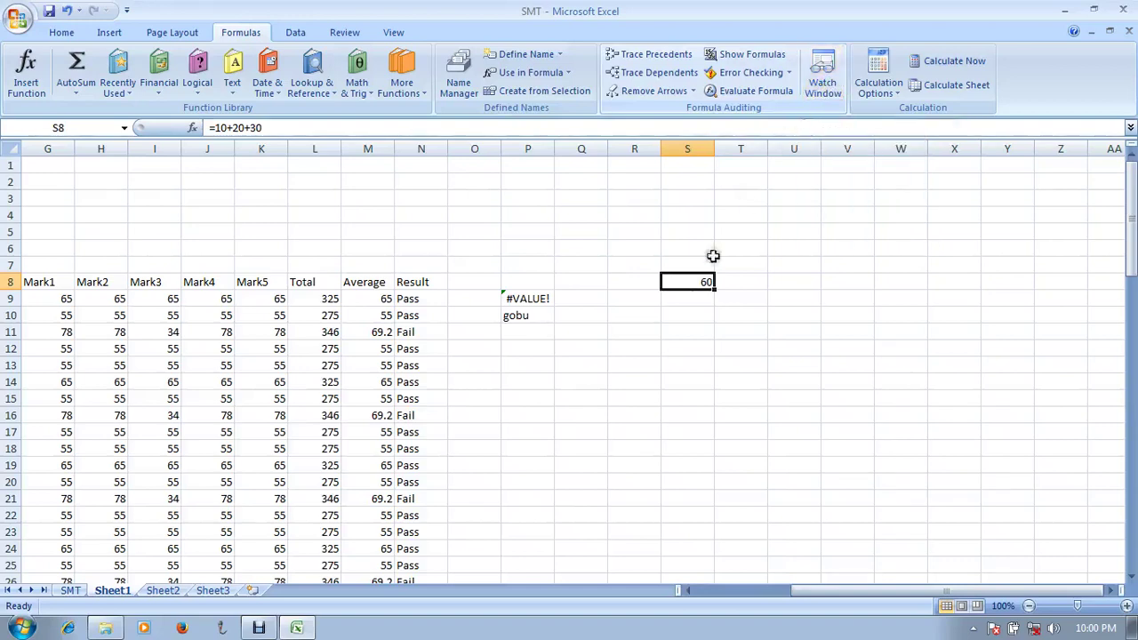
Step: Add a Watch Window entry for cell J23
{"action": "scroll", "coordinate": [714, 254], "scroll_direction": "down", "scroll_amount": 2}
{"action": "left_click_drag", "start_coordinate": [887, 593], "coordinate": [791, 593]}
{"action": "scroll", "coordinate": [655, 534], "scroll_direction": "down", "scroll_amount": 3}
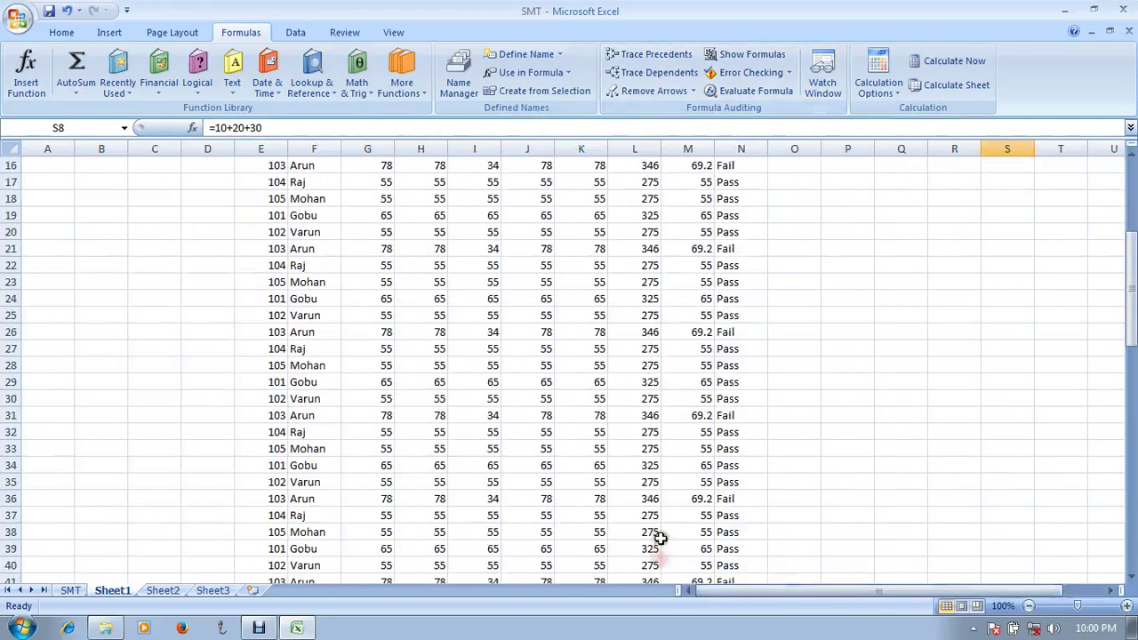
{"action": "left_click", "coordinate": [537, 285]}
{"action": "left_click", "coordinate": [819, 88]}
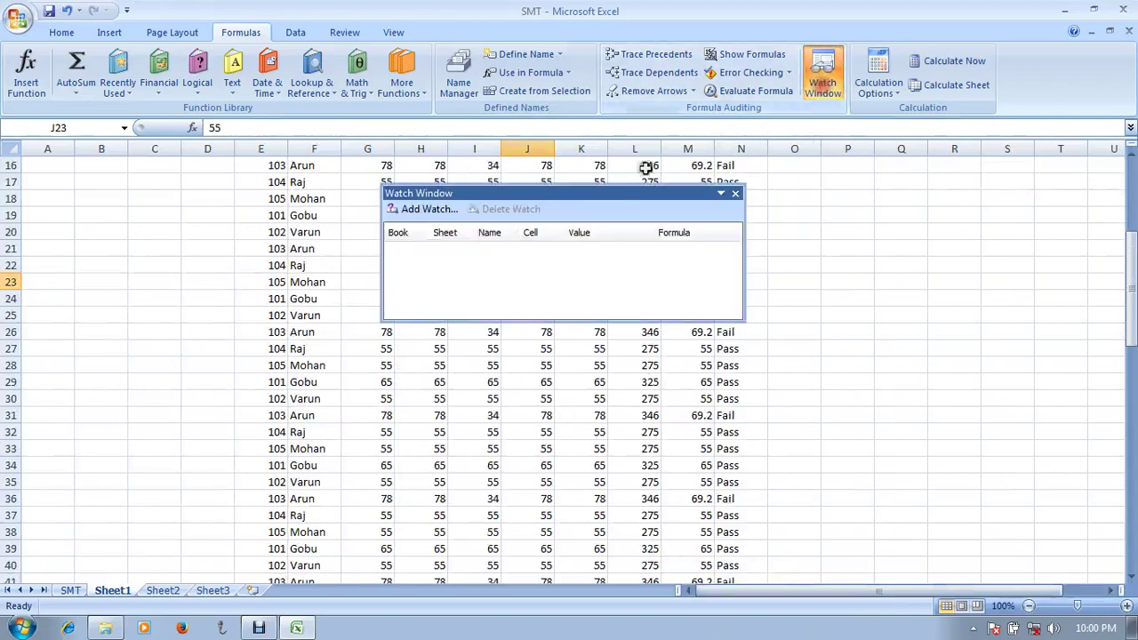
{"action": "left_click", "coordinate": [438, 213]}
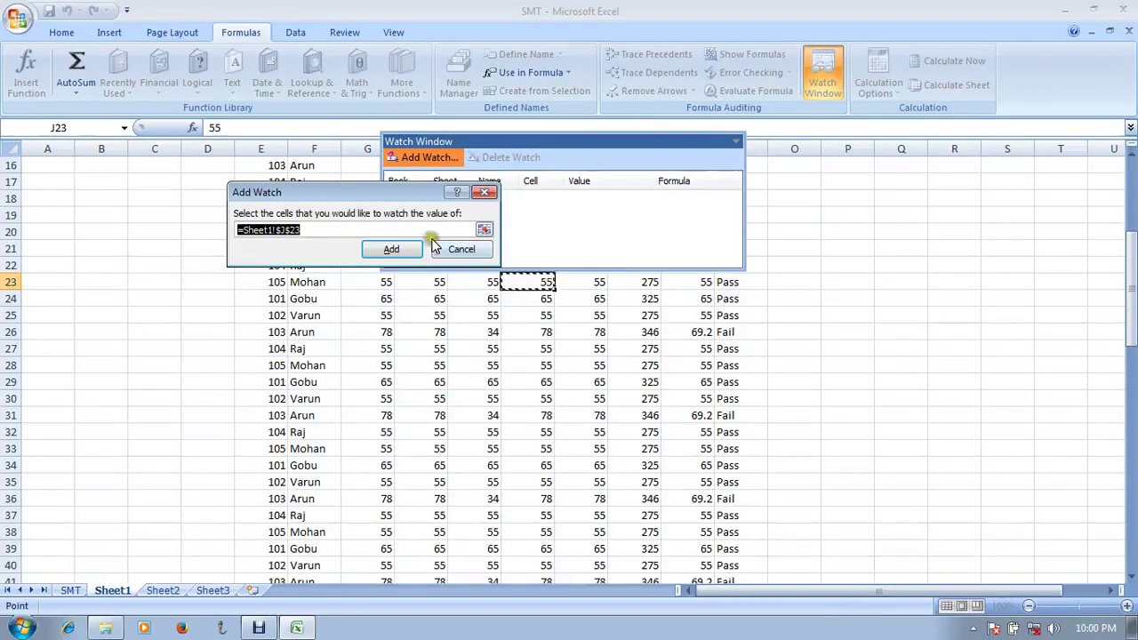
{"action": "left_click", "coordinate": [405, 250]}
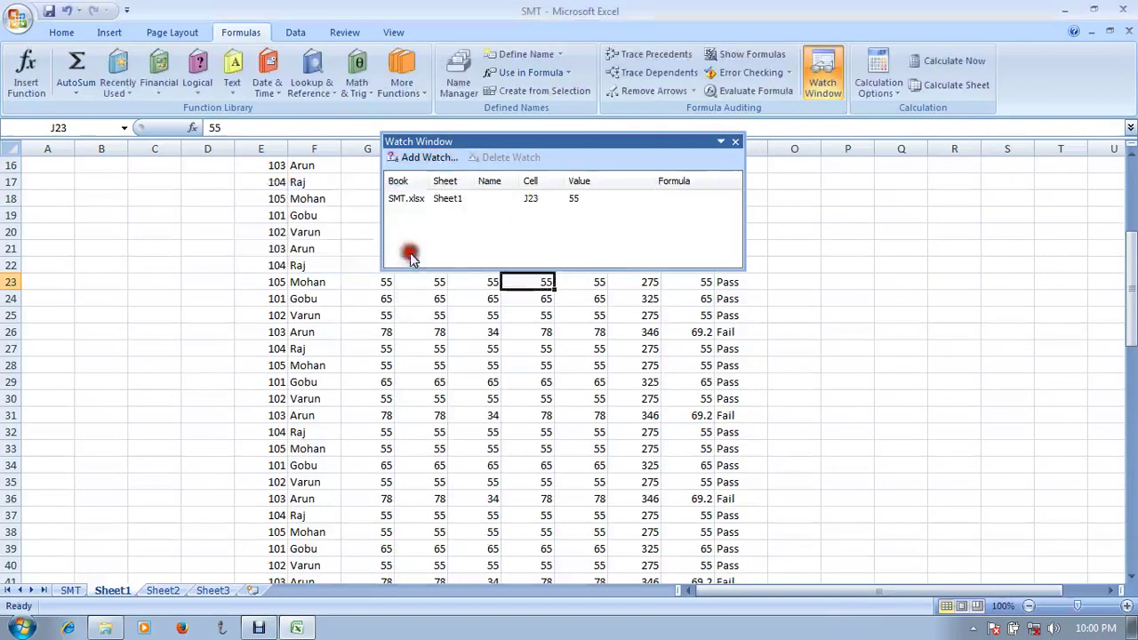
{"action": "left_click", "coordinate": [735, 143]}
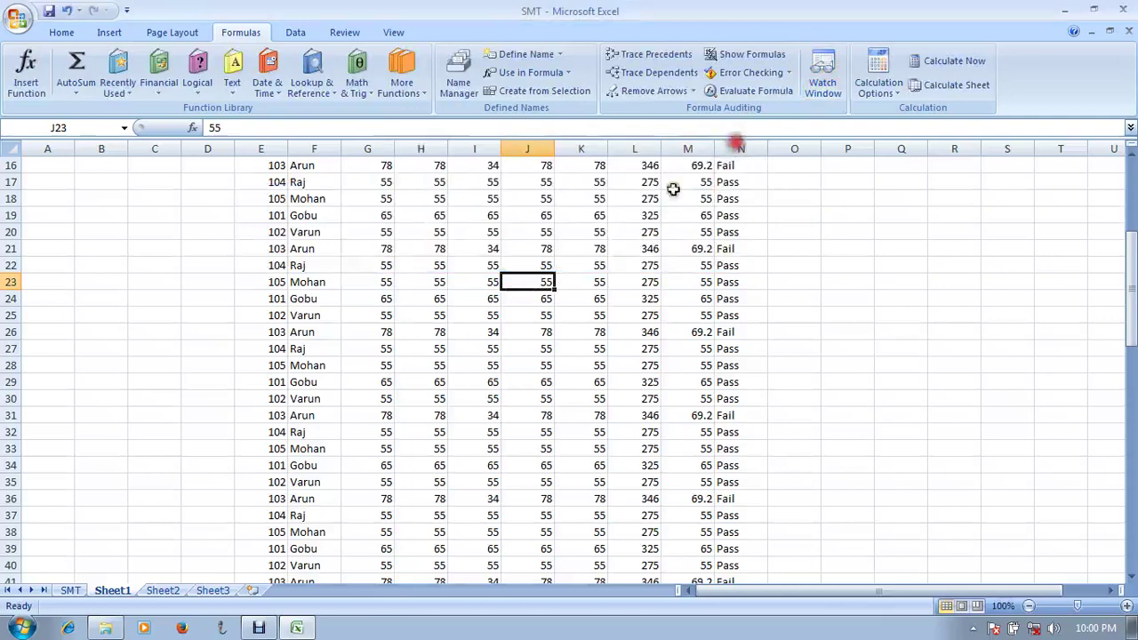
Step: Change J23's mark from 55 to 78 and confirm the watch reports 78
{"action": "left_click", "coordinate": [540, 330]}
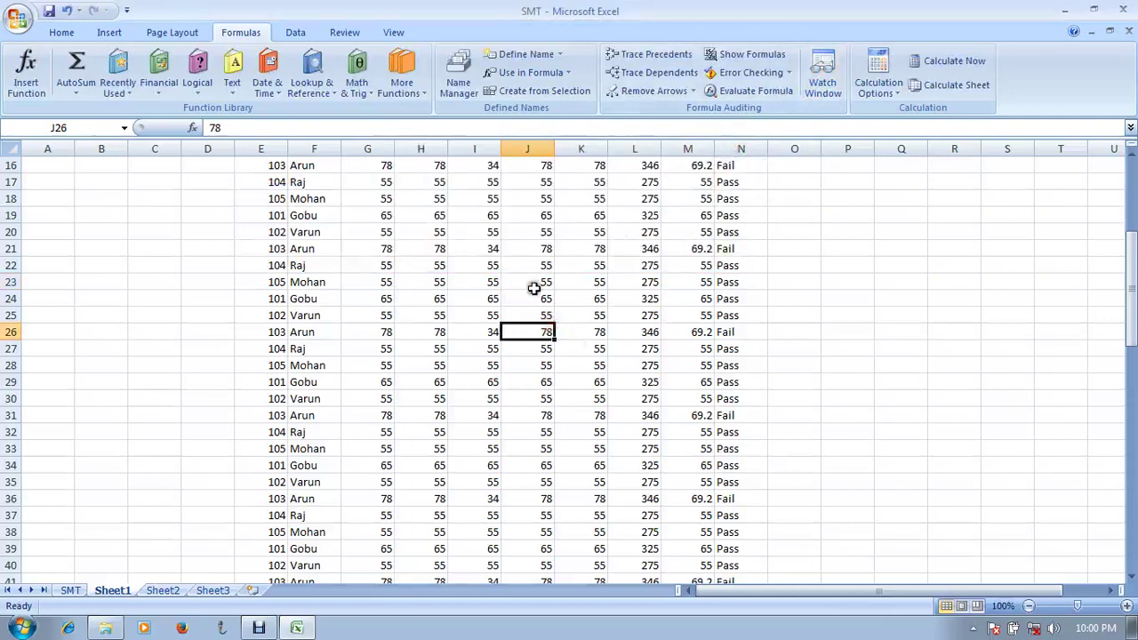
{"action": "left_click", "coordinate": [533, 286]}
{"action": "type", "text": "78"}
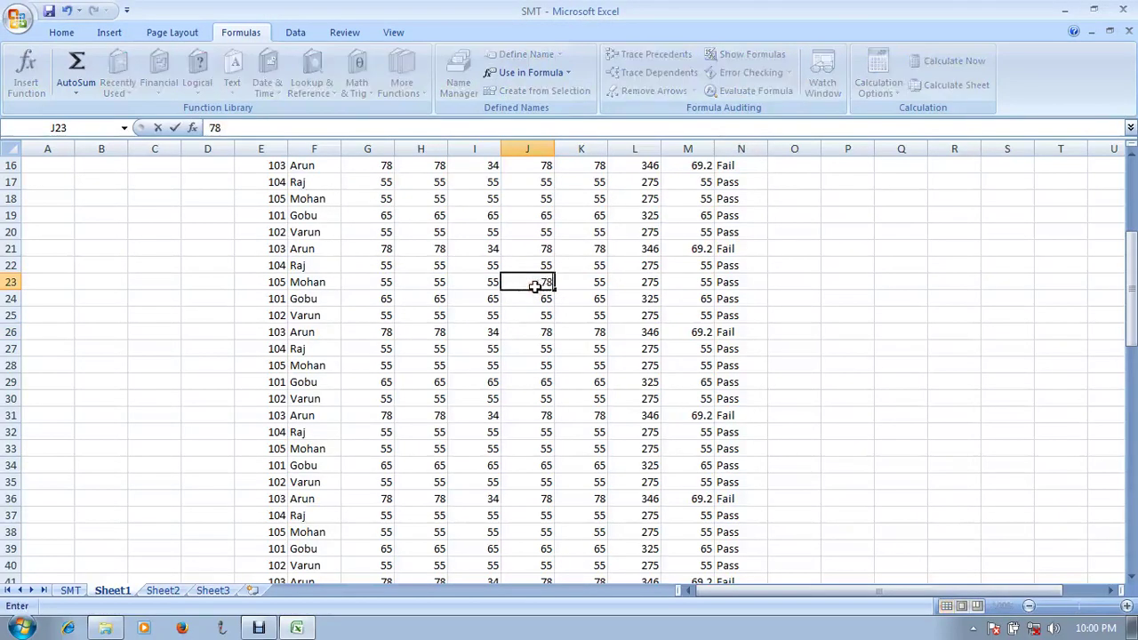
{"action": "key", "text": "Return"}
{"action": "left_click", "coordinate": [822, 76]}
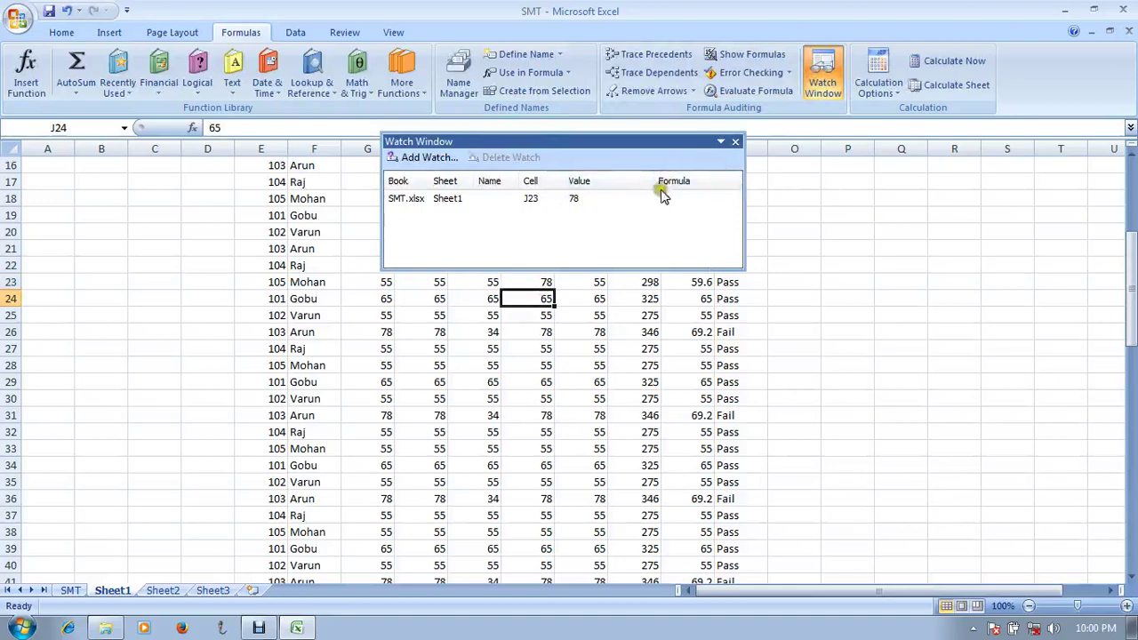
{"action": "left_click", "coordinate": [735, 142]}
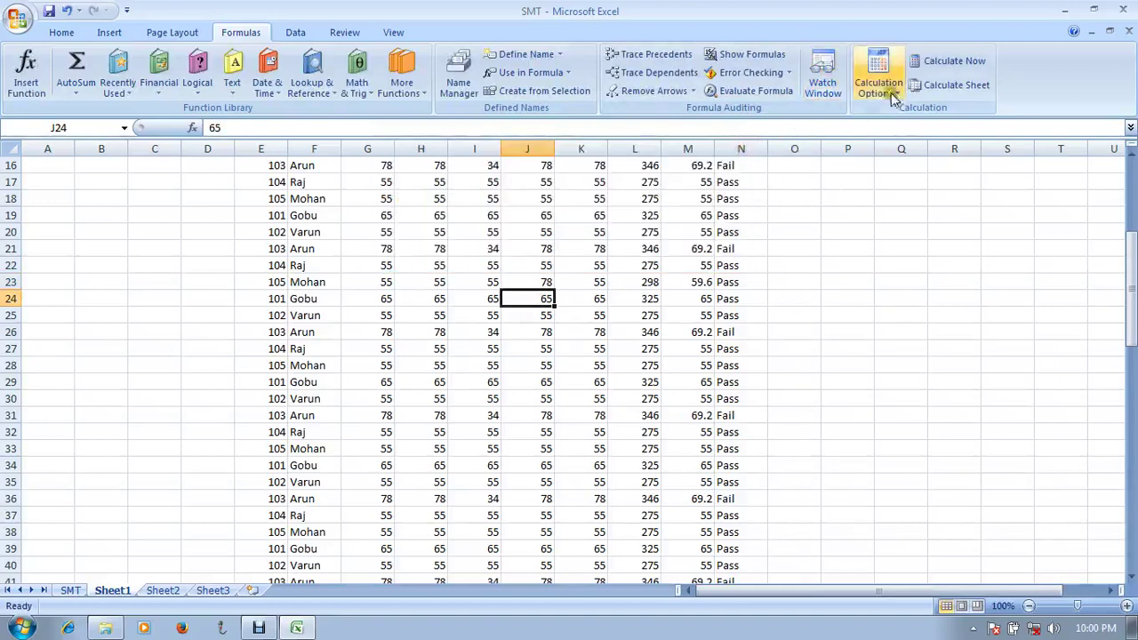
Step: Enter the formula =10+10 in cell O21 and confirm it returns 20
{"action": "left_click", "coordinate": [816, 249]}
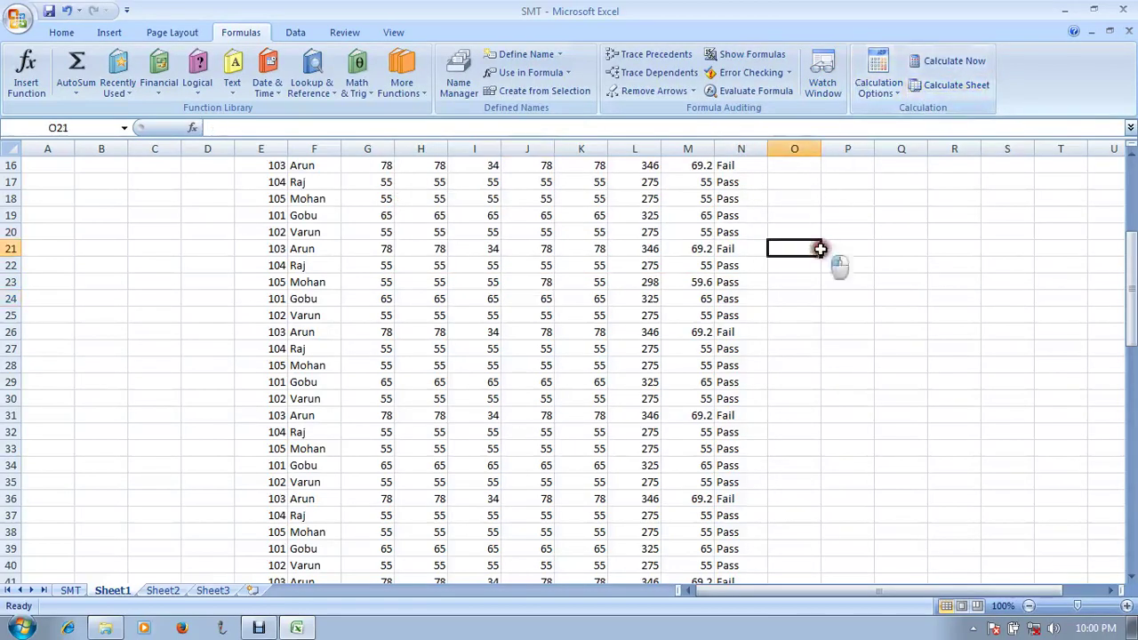
{"action": "type", "text": "=10+10"}
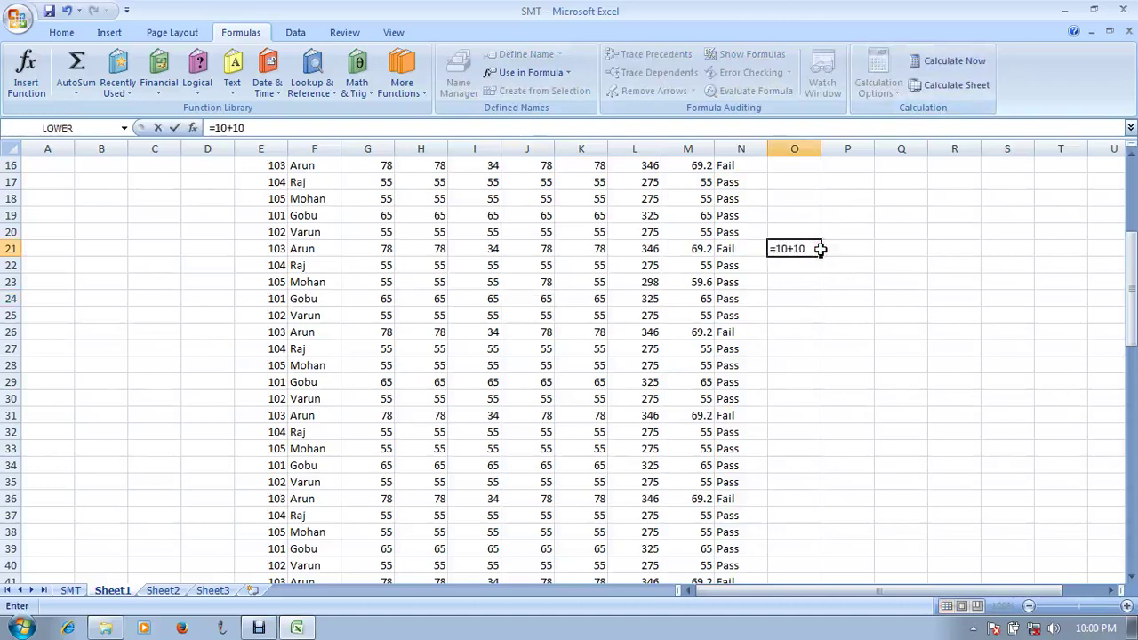
{"action": "key", "text": "Return"}
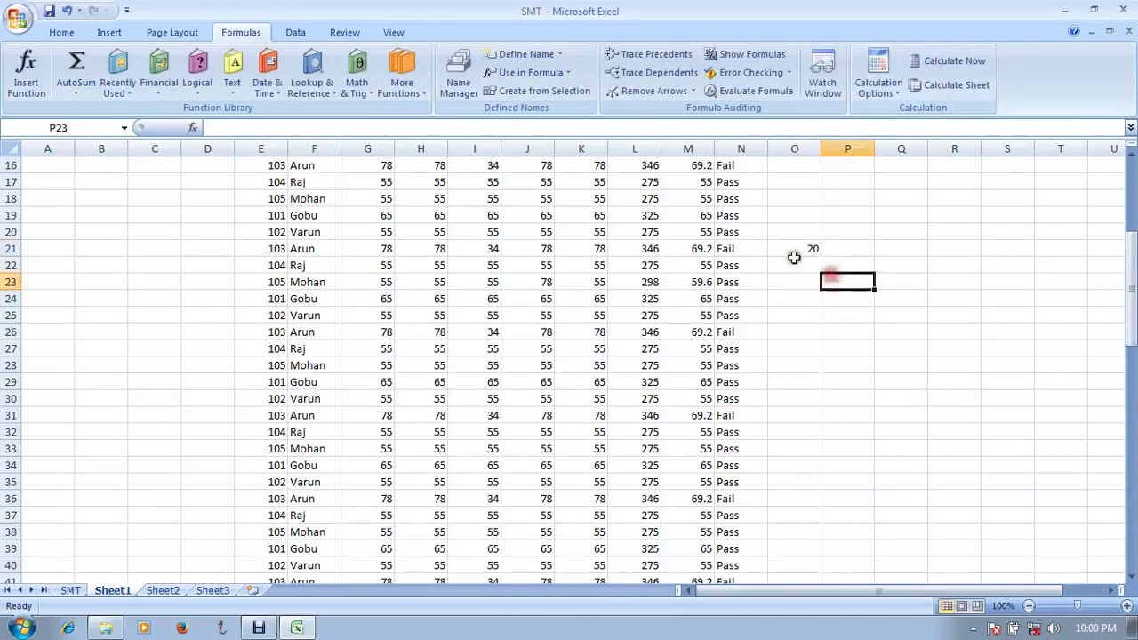
{"action": "left_click", "coordinate": [791, 254]}
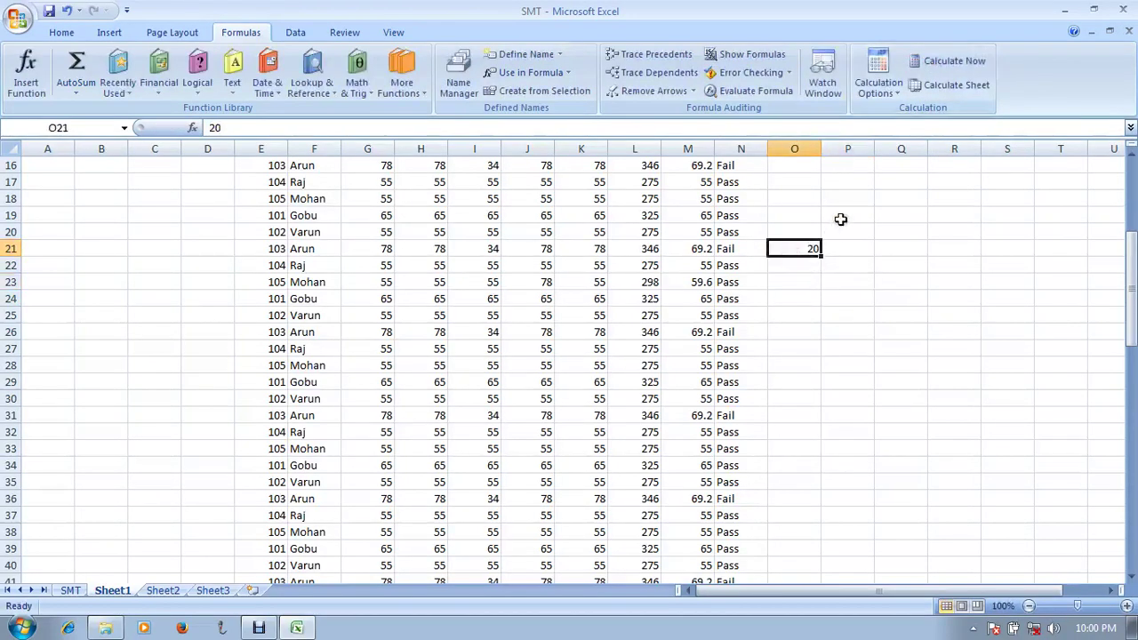
Step: Enter =10-8 in cell P24, giving 2, then select O21:Q24 to view the status-bar sum
{"action": "left_click", "coordinate": [859, 302]}
{"action": "type", "text": "="}
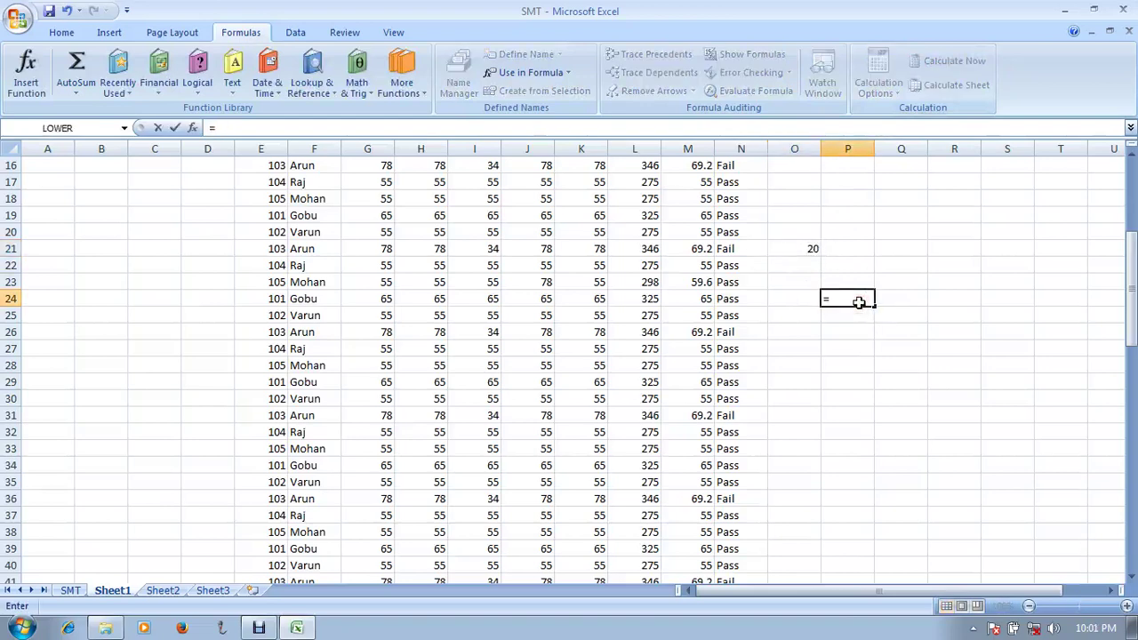
{"action": "type", "text": "10-8"}
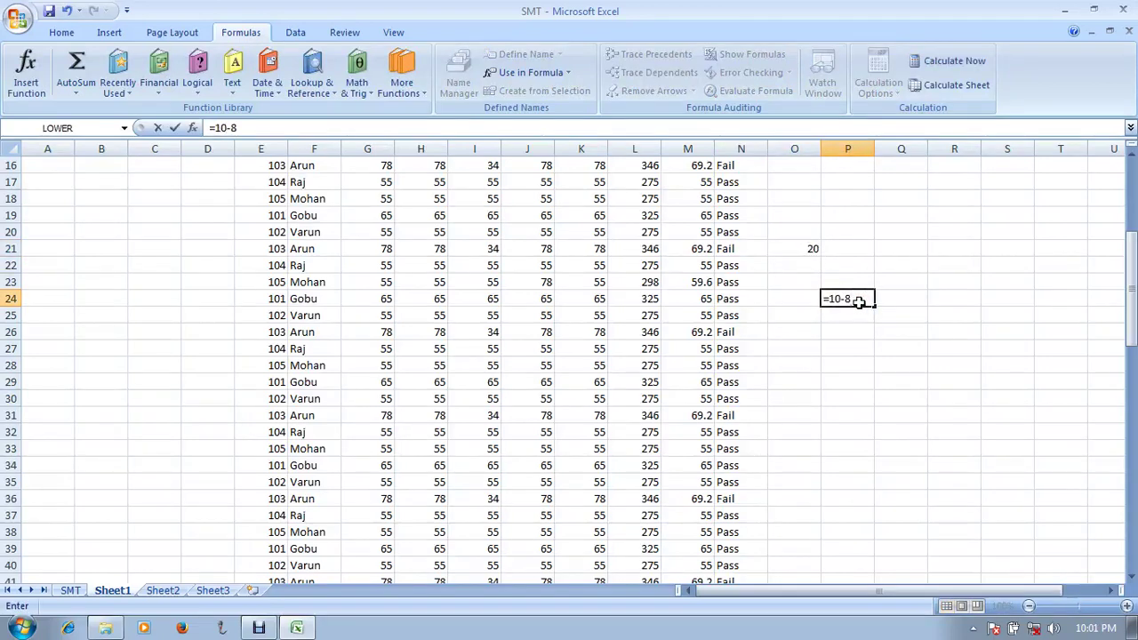
{"action": "key", "text": "Return"}
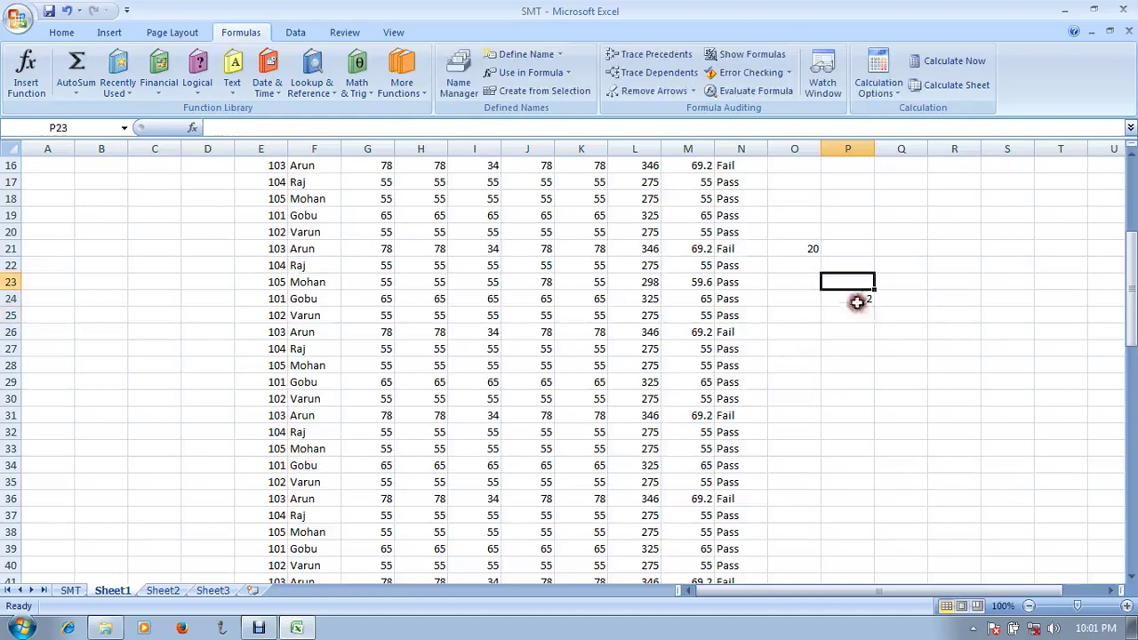
{"action": "left_click_drag", "start_coordinate": [811, 249], "coordinate": [878, 300]}
{"action": "left_click", "coordinate": [849, 347]}
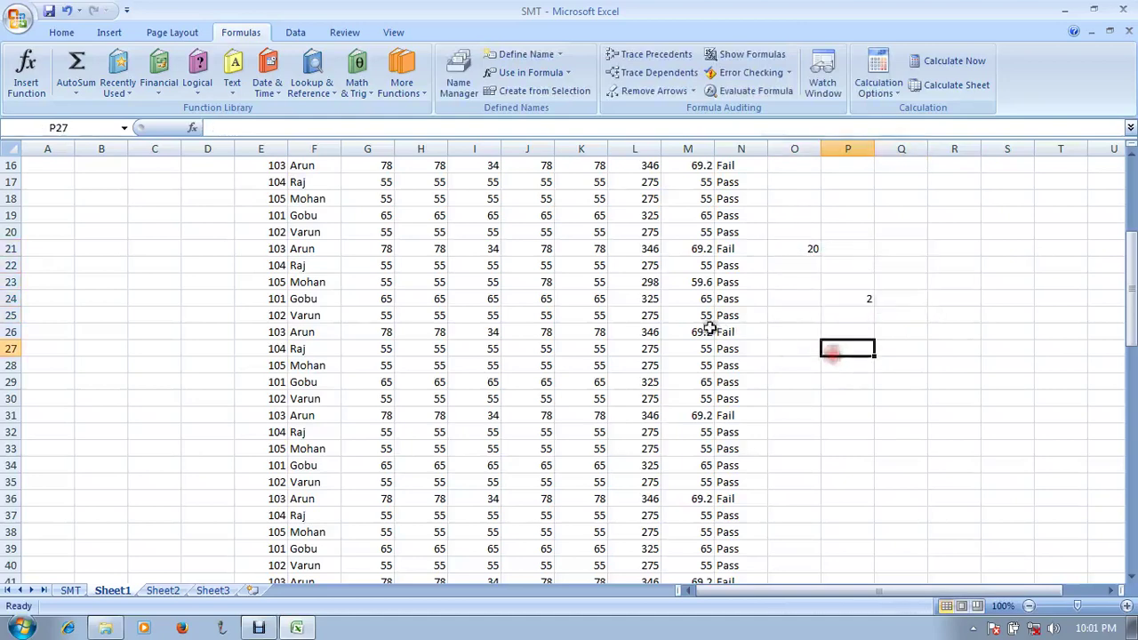
{"action": "scroll", "coordinate": [688, 322], "scroll_direction": "up", "scroll_amount": 1}
{"action": "scroll", "coordinate": [688, 319], "scroll_direction": "up", "scroll_amount": 3}
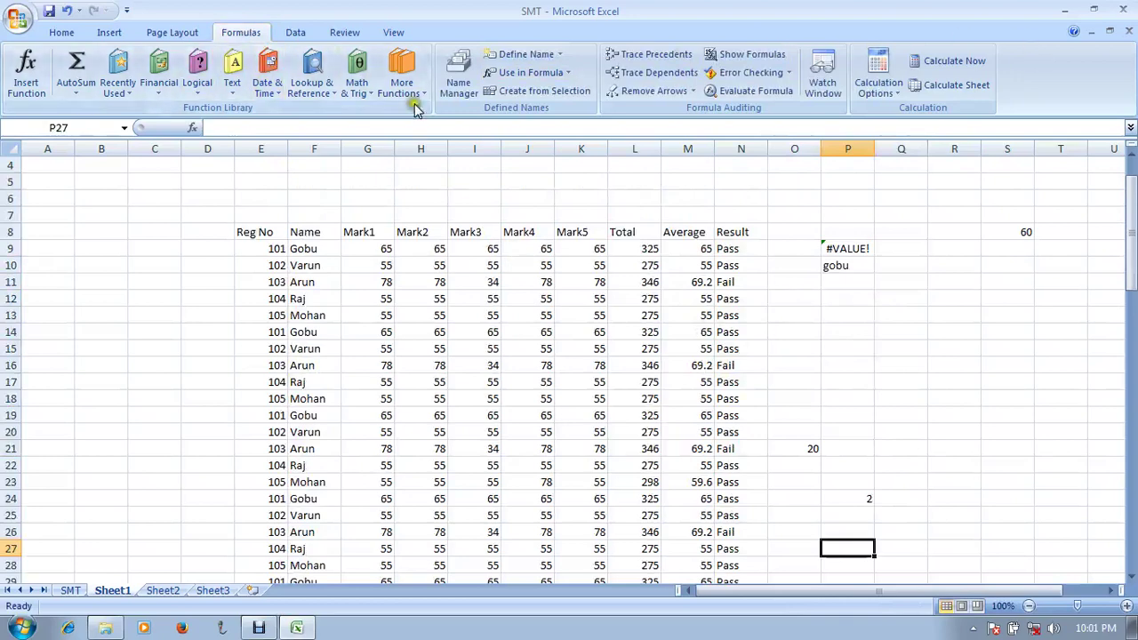
{"action": "left_click", "coordinate": [229, 91]}
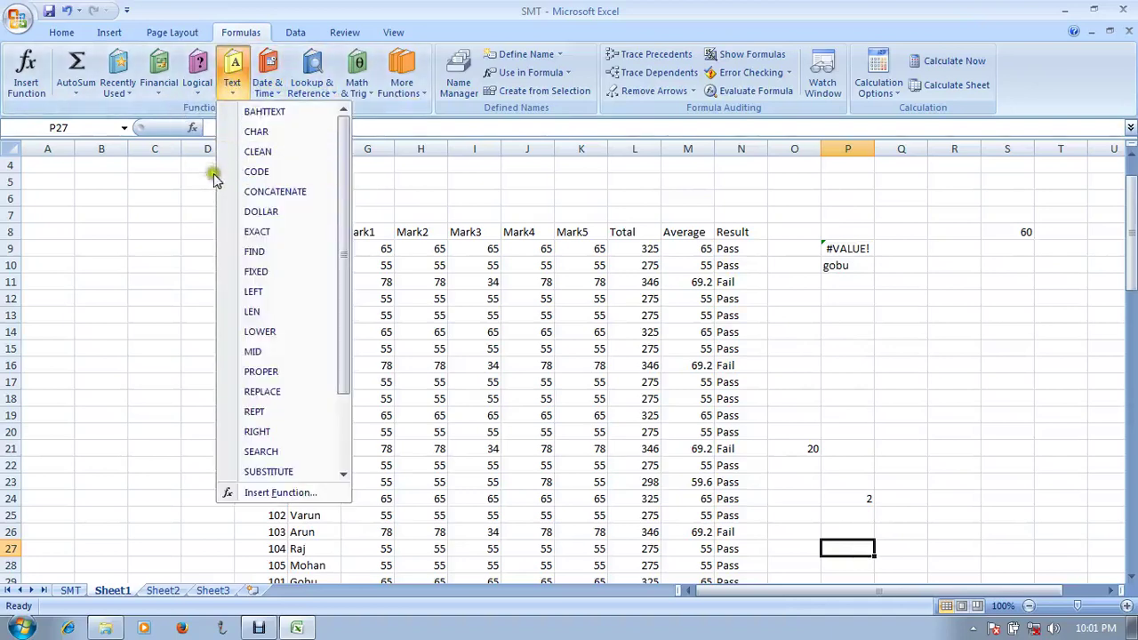
{"action": "scroll", "coordinate": [315, 209], "scroll_direction": "down", "scroll_amount": 5}
{"action": "scroll", "coordinate": [314, 121], "scroll_direction": "up", "scroll_amount": 3}
{"action": "scroll", "coordinate": [320, 143], "scroll_direction": "up", "scroll_amount": 2}
{"action": "left_click", "coordinate": [456, 177]}
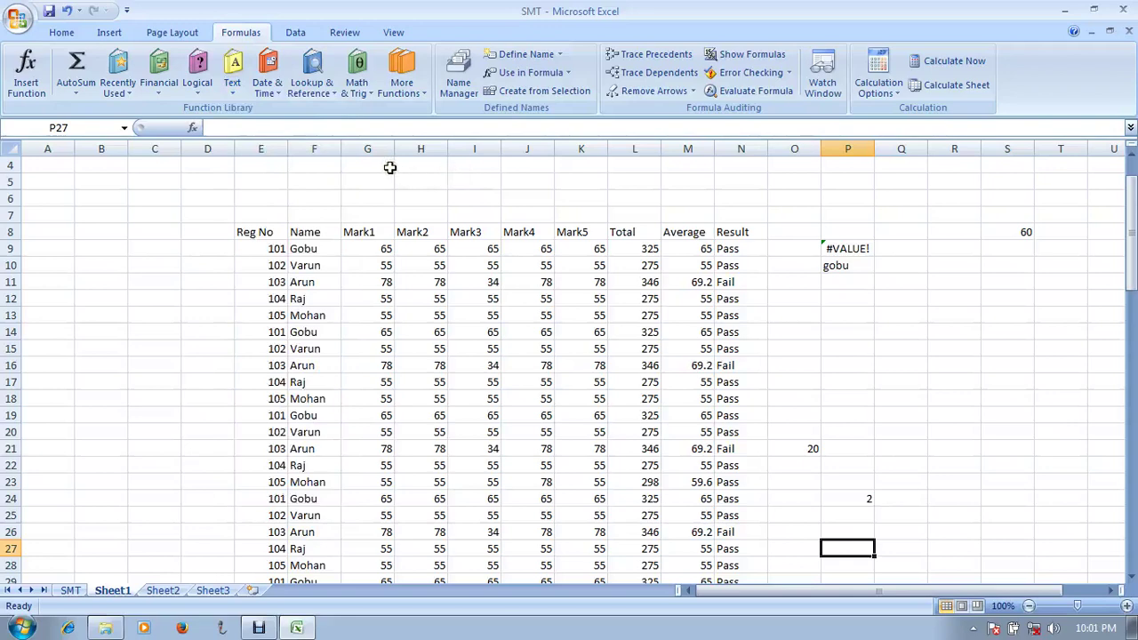